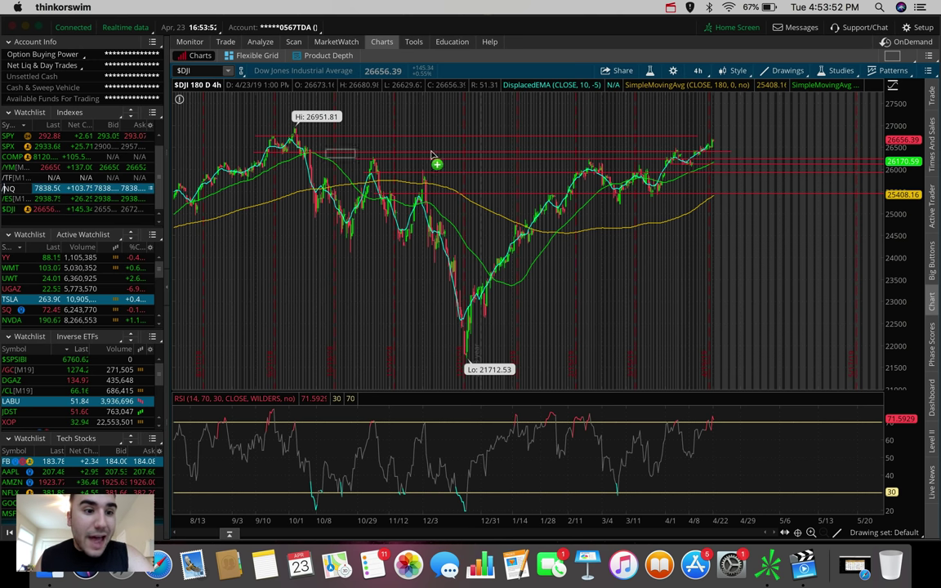
# Show Nasdaq 100 futures (/NQ) on one day of 1-minute bars
pyautogui.press('Up')
pyautogui.press('Up')
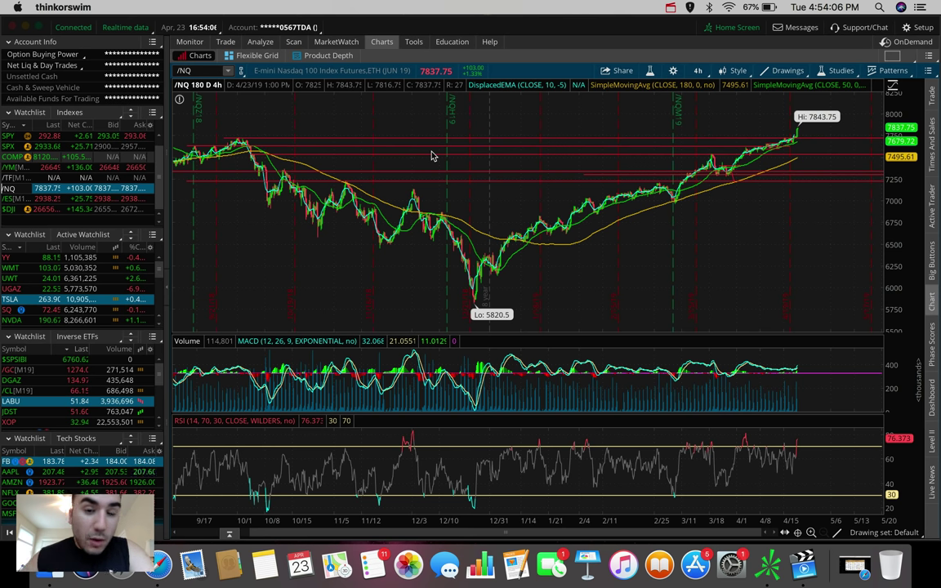
pyautogui.click(697, 71)
pyautogui.click(668, 121)
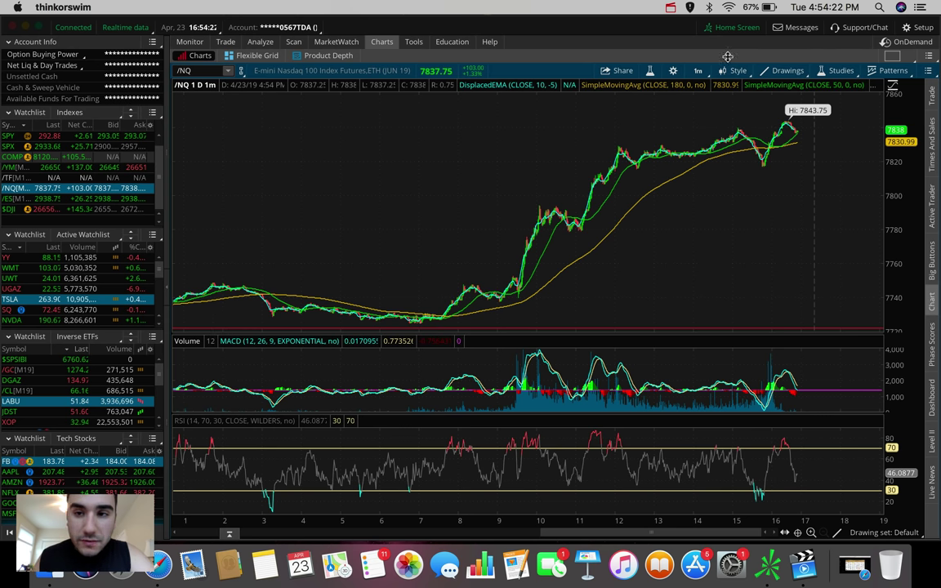
# Return to the 180-day 4-hour view and switch the chart to SPX
pyautogui.click(698, 70)
pyautogui.click(677, 216)
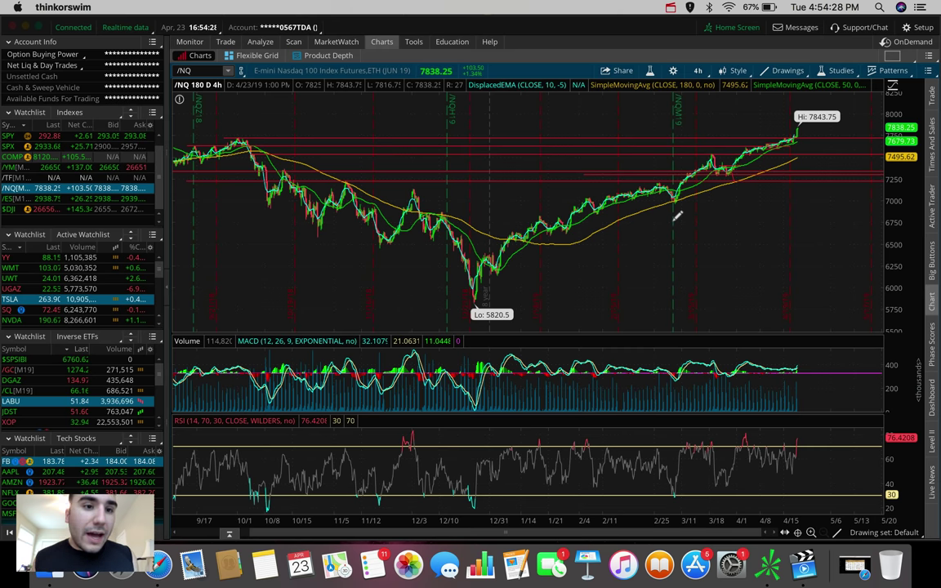
pyautogui.click(7, 146)
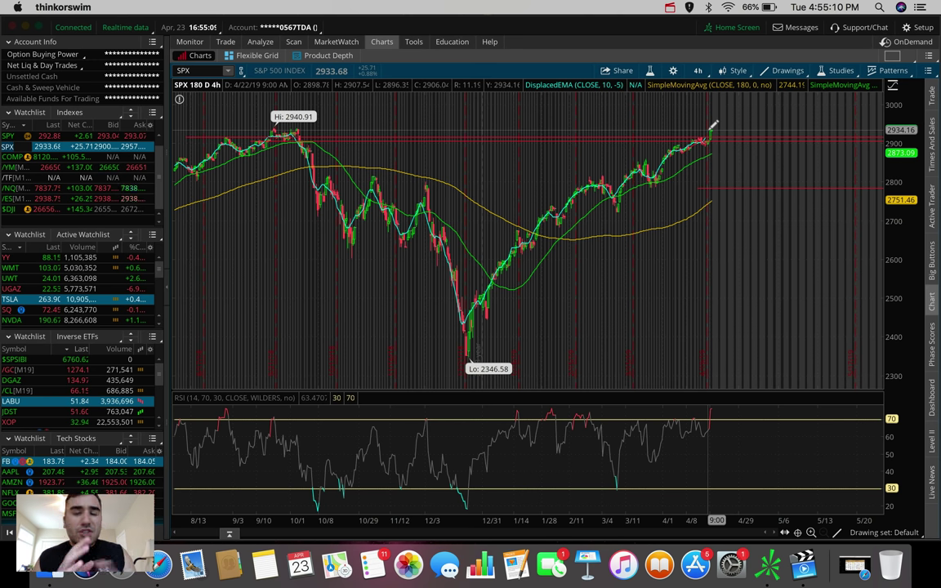
pyautogui.click(699, 71)
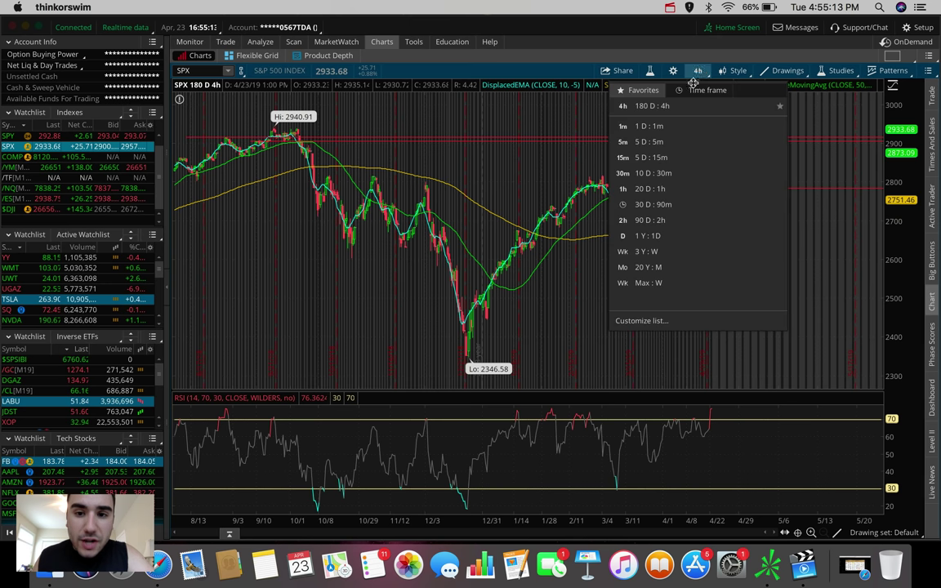
pyautogui.click(650, 143)
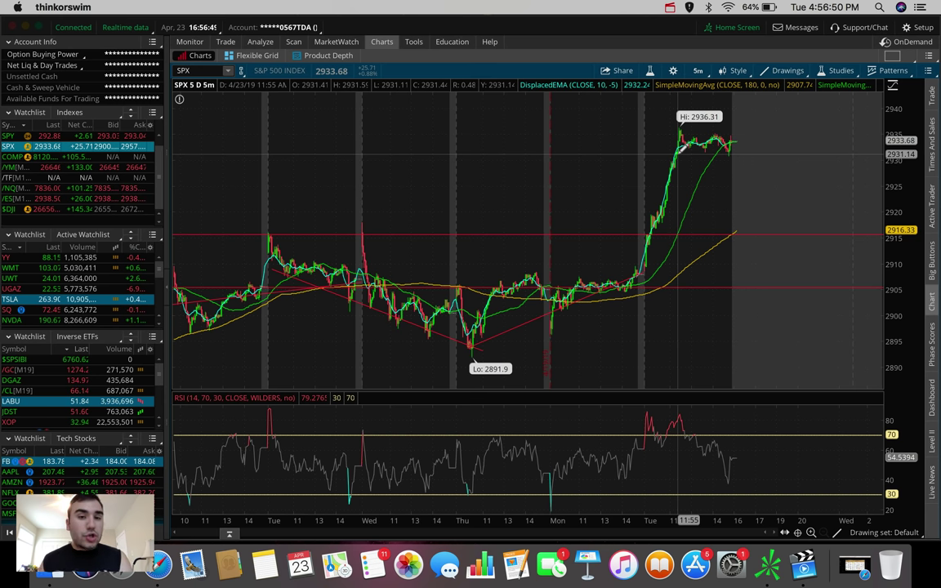
pyautogui.click(697, 70)
pyautogui.click(661, 217)
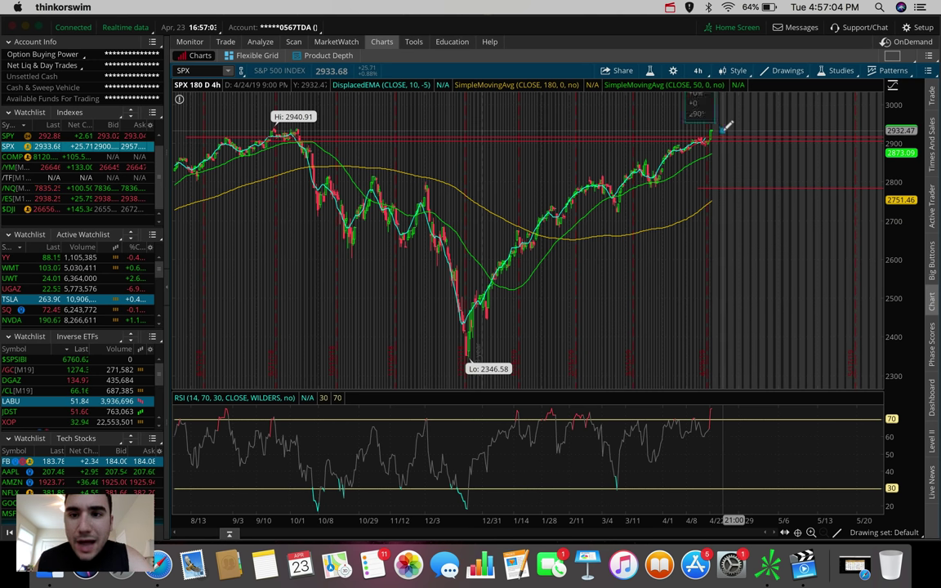
# Draw a short trendline from the latest SPX candles near the 2940.91 high
pyautogui.moveTo(726, 125); pyautogui.dragTo(724, 126)
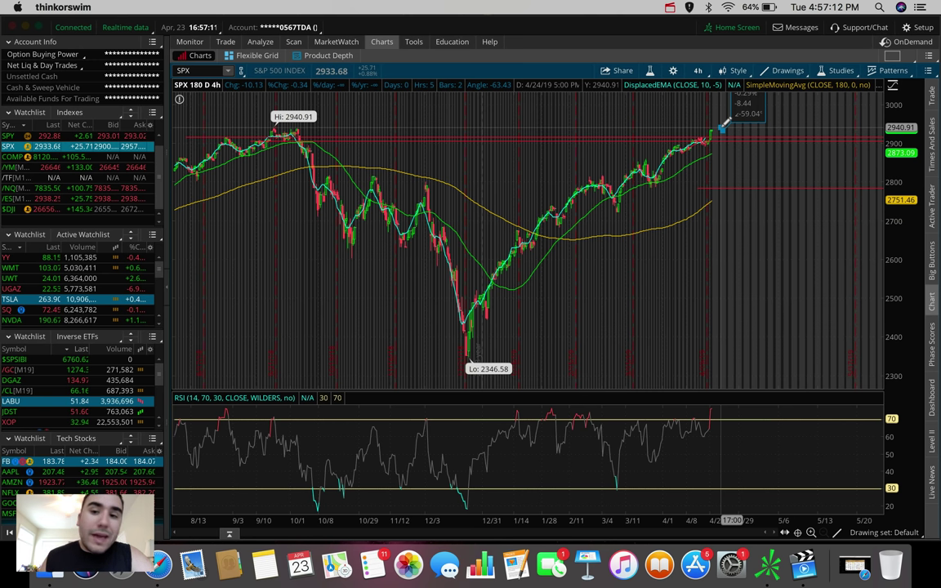
pyautogui.moveTo(722, 125); pyautogui.dragTo(721, 125)
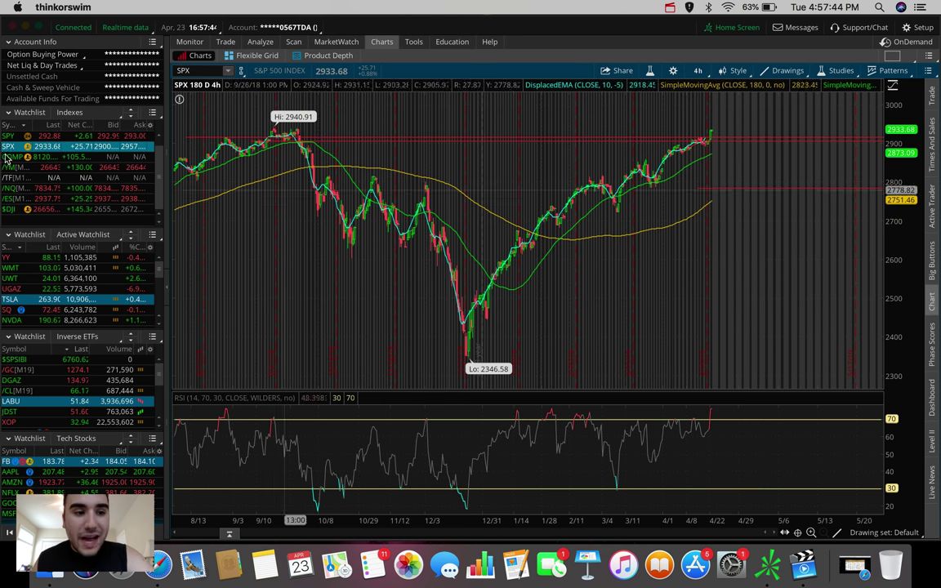
# Chart $DJI and place a line at its latest candles near the 26669 level
pyautogui.click(10, 208)
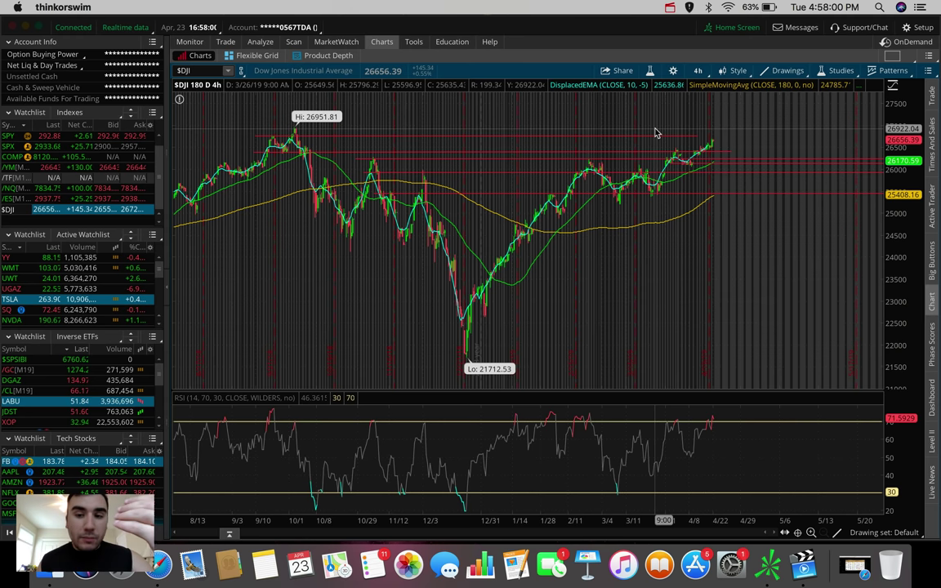
pyautogui.click(723, 137)
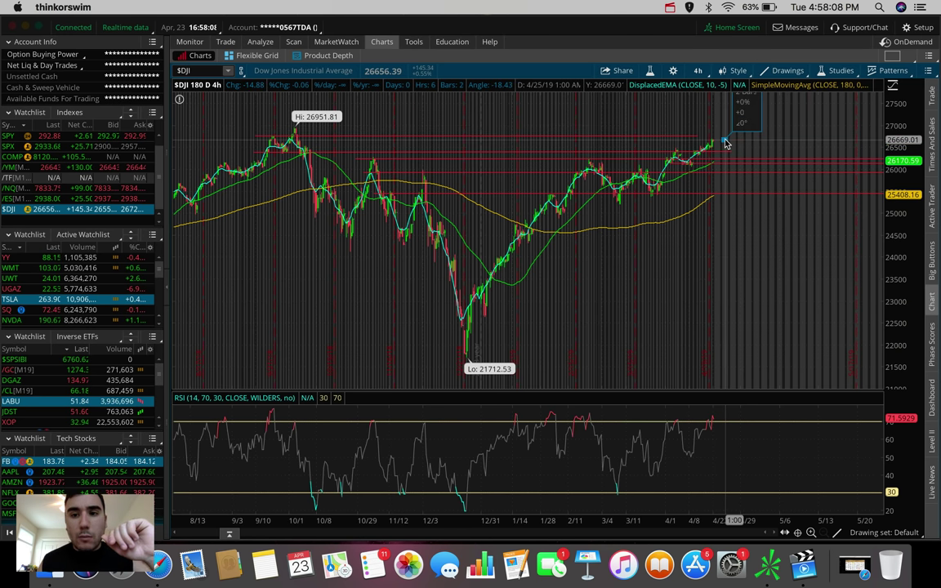
pyautogui.click(727, 143)
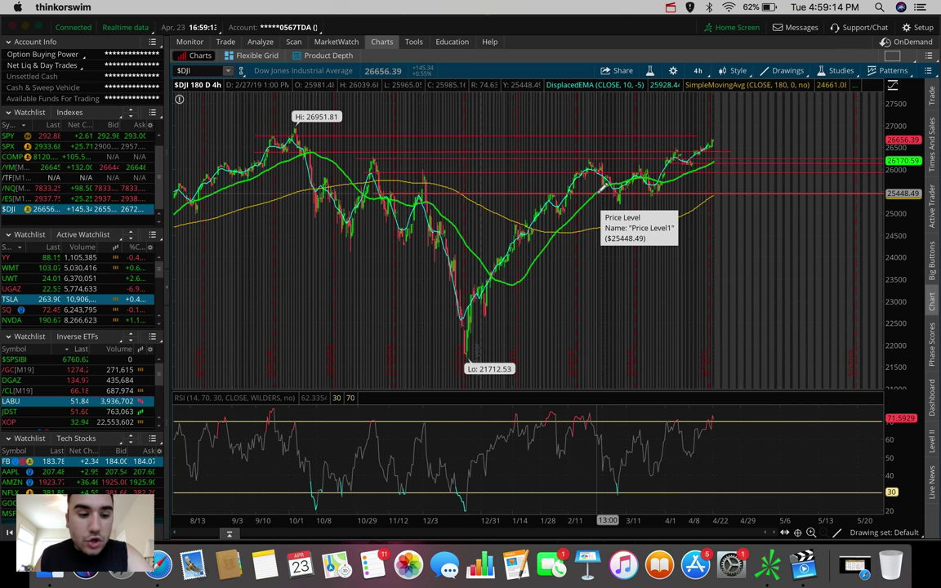
# Revisit /NQ futures, then load the AAPL chart in its place
pyautogui.click(8, 188)
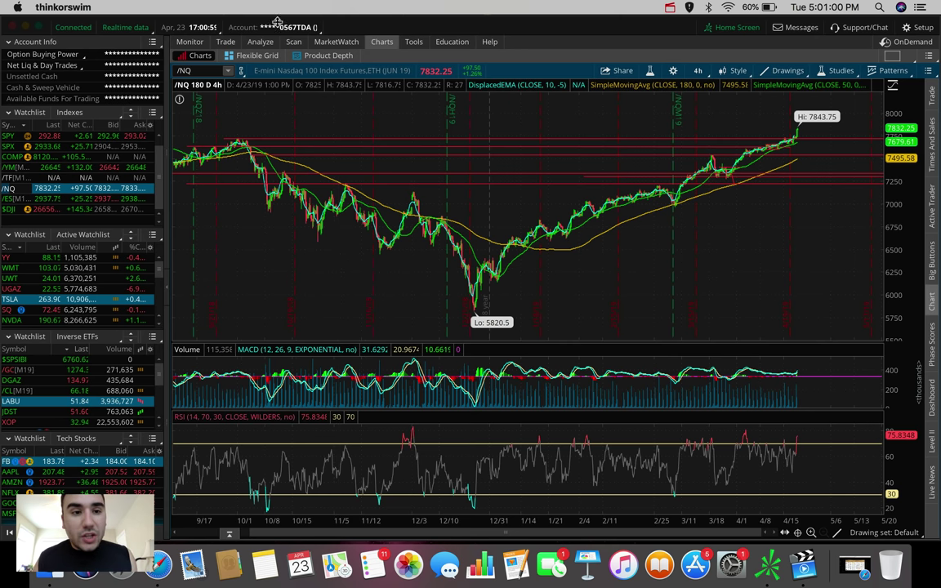
pyautogui.write('AAPL')
pyautogui.press('Return')
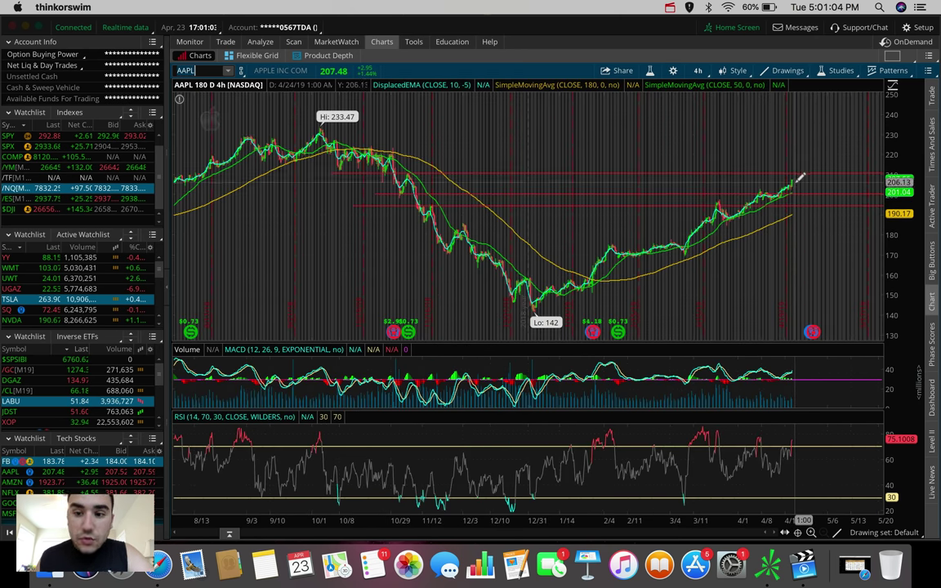
# Switch AAPL to 5-day 5-minute bars, then to 20-day hourly bars
pyautogui.click(698, 70)
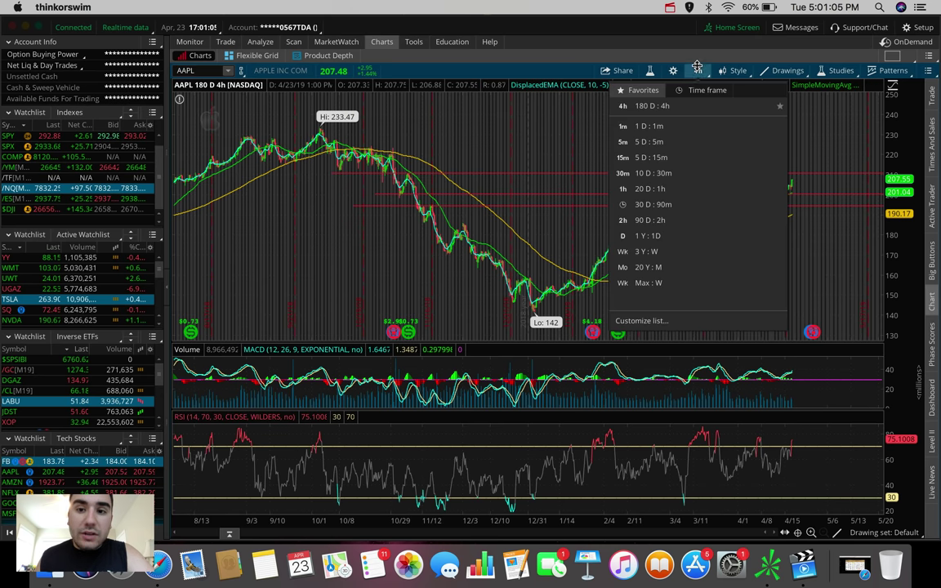
pyautogui.click(666, 141)
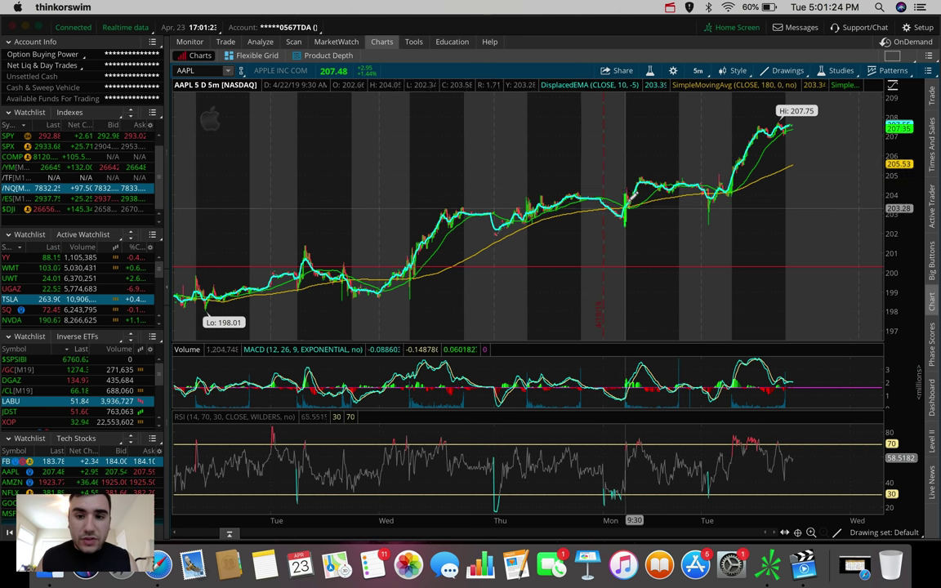
pyautogui.click(695, 69)
pyautogui.click(739, 172)
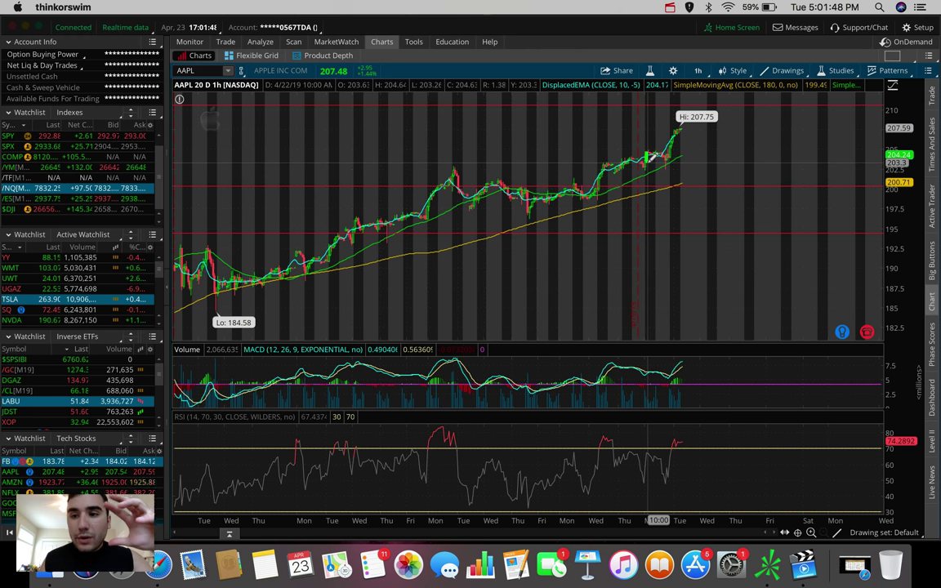
# Measure AAPL's pullback from its recent hourly high, then clear the readout
pyautogui.moveTo(653, 156); pyautogui.dragTo(648, 129)
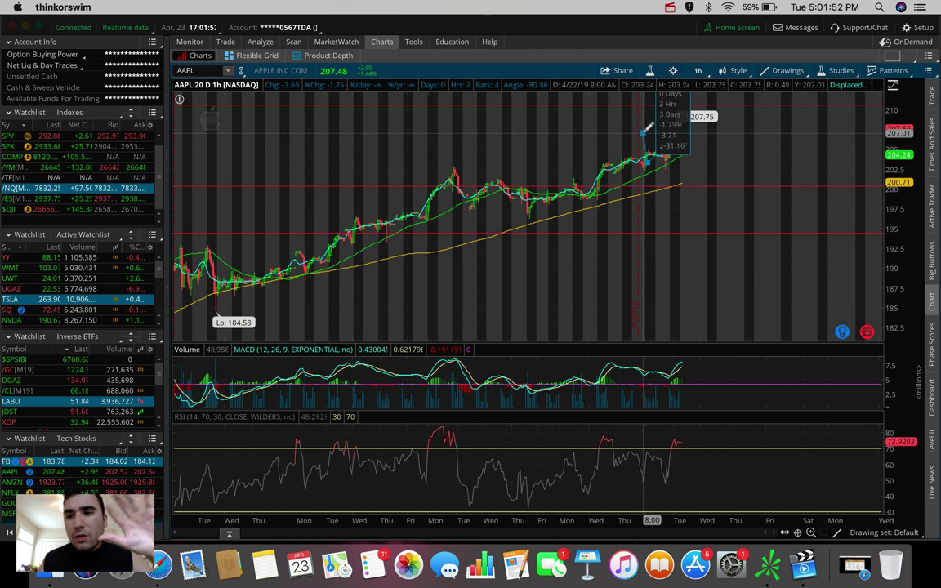
pyautogui.moveTo(646, 129); pyautogui.dragTo(650, 128)
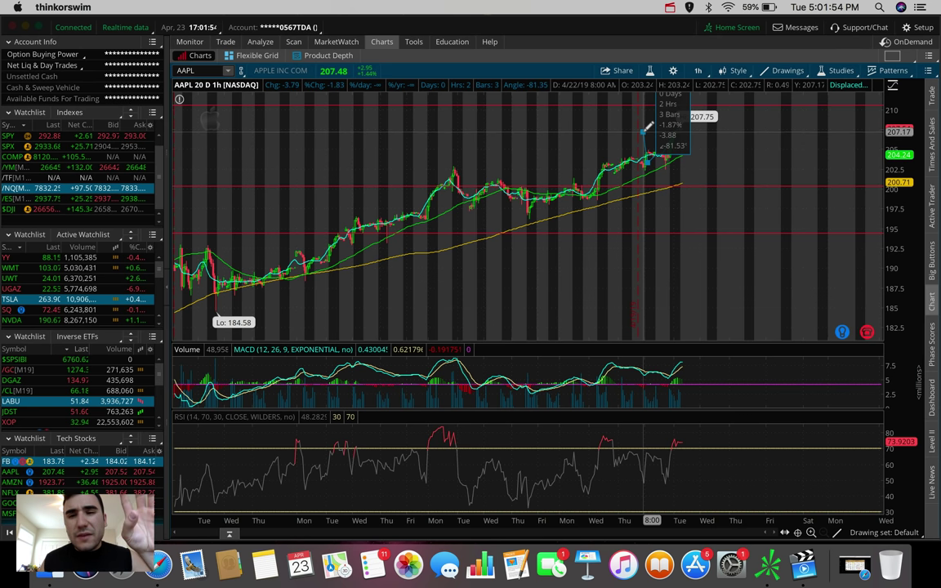
pyautogui.moveTo(645, 128); pyautogui.dragTo(649, 127)
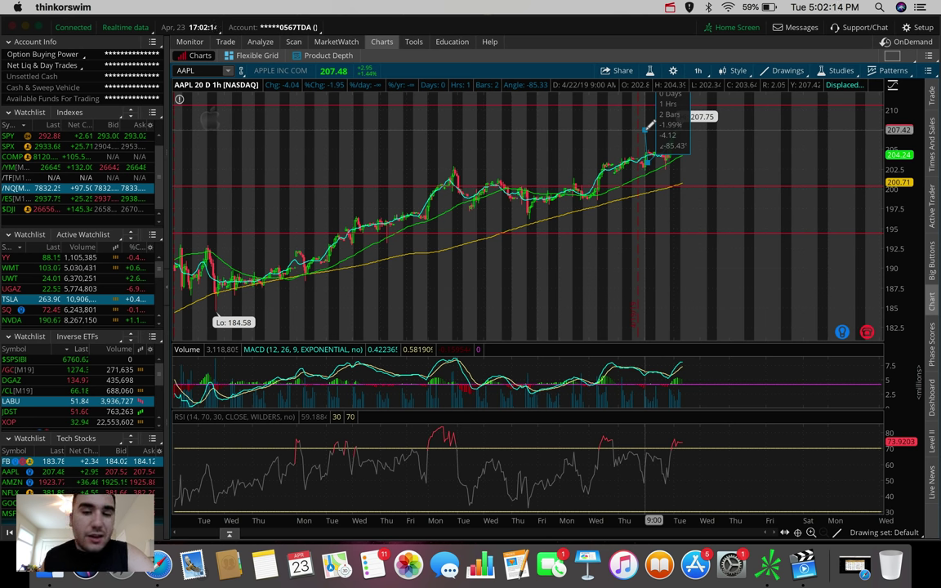
pyautogui.moveTo(646, 126); pyautogui.dragTo(678, 134)
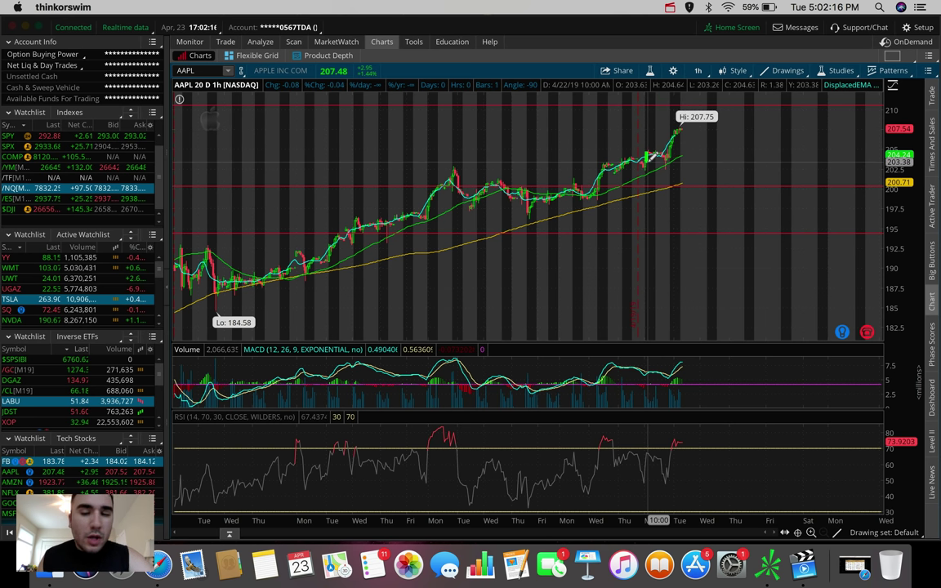
# Put AAPL on 180-day 4-hour bars, then chart PG with its Live News feed
pyautogui.click(699, 70)
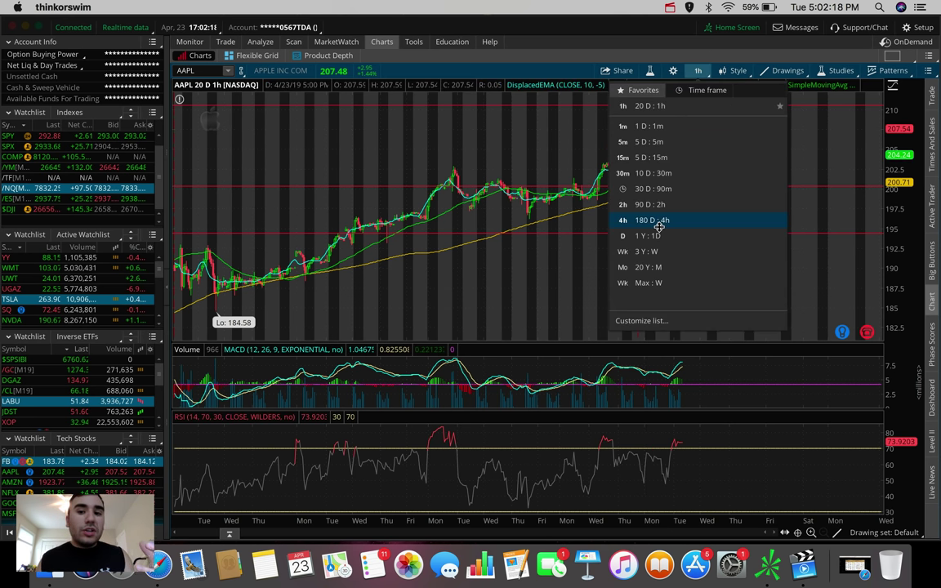
pyautogui.click(593, 215)
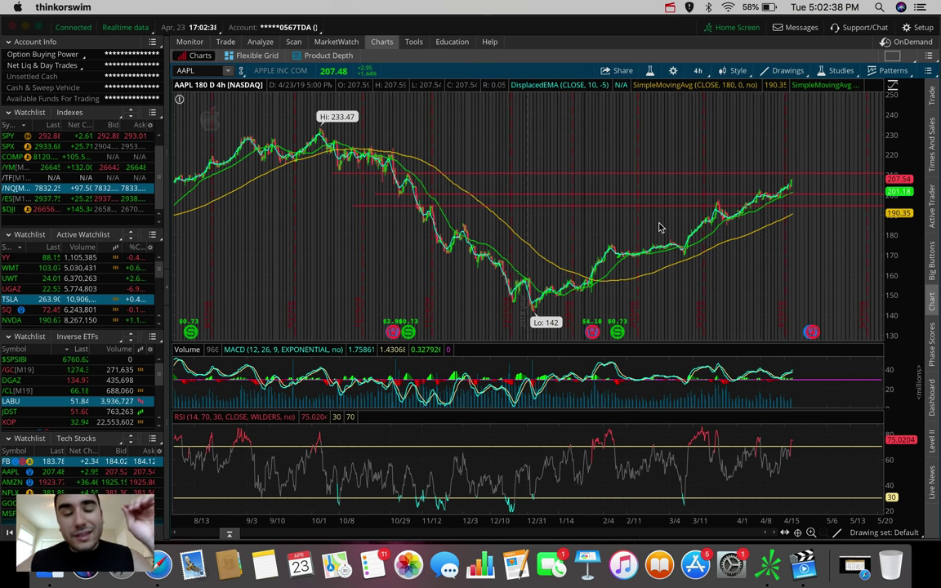
pyautogui.click(209, 70)
pyautogui.write('PG')
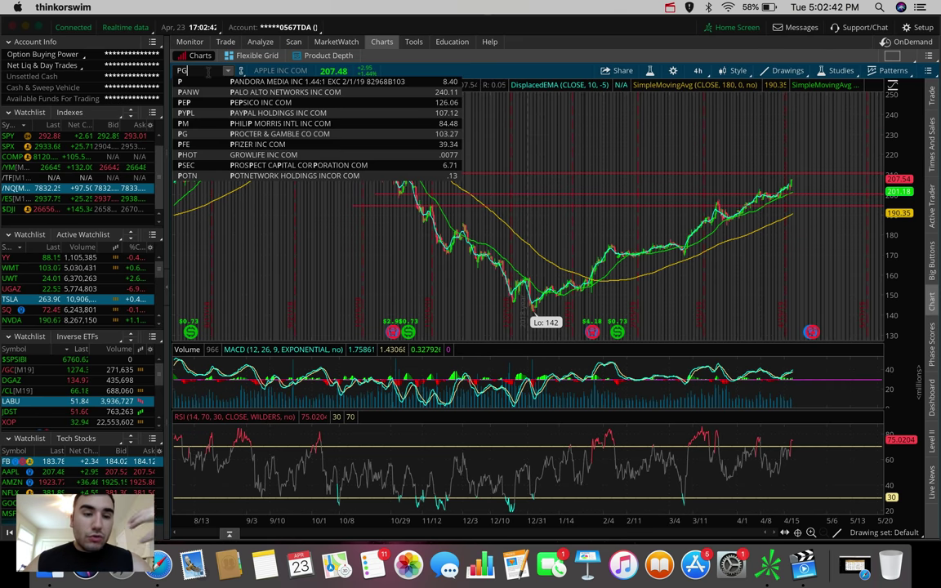
pyautogui.press('Return')
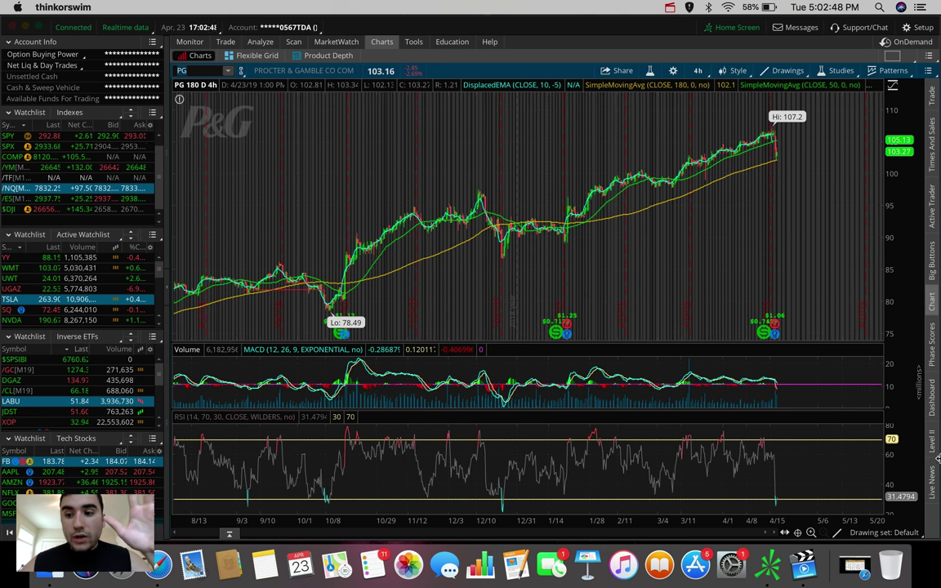
pyautogui.click(548, 535)
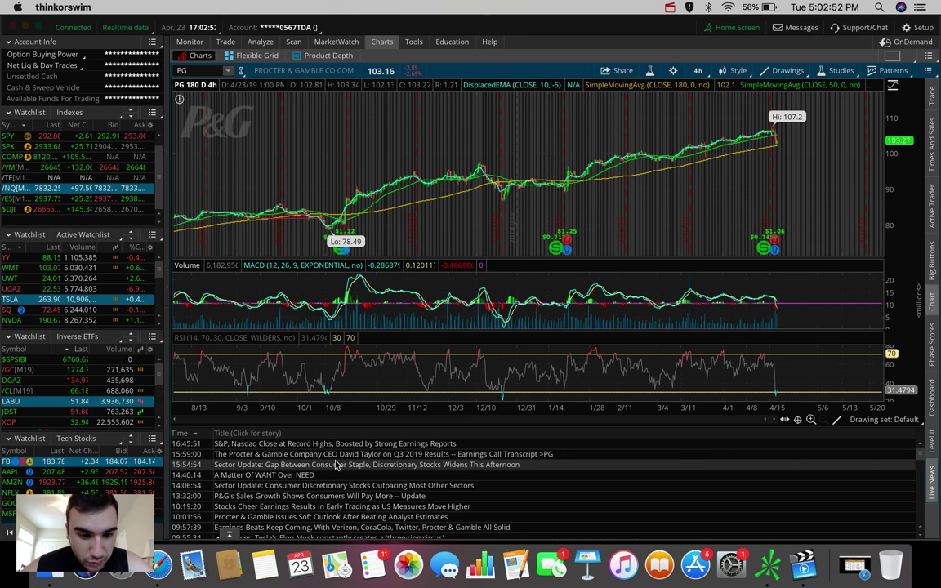
# Scroll through PG's earnings headlines in Live News, then close the news panel
pyautogui.scroll(-5, 335, 464)
pyautogui.scroll(-2, 335, 464)
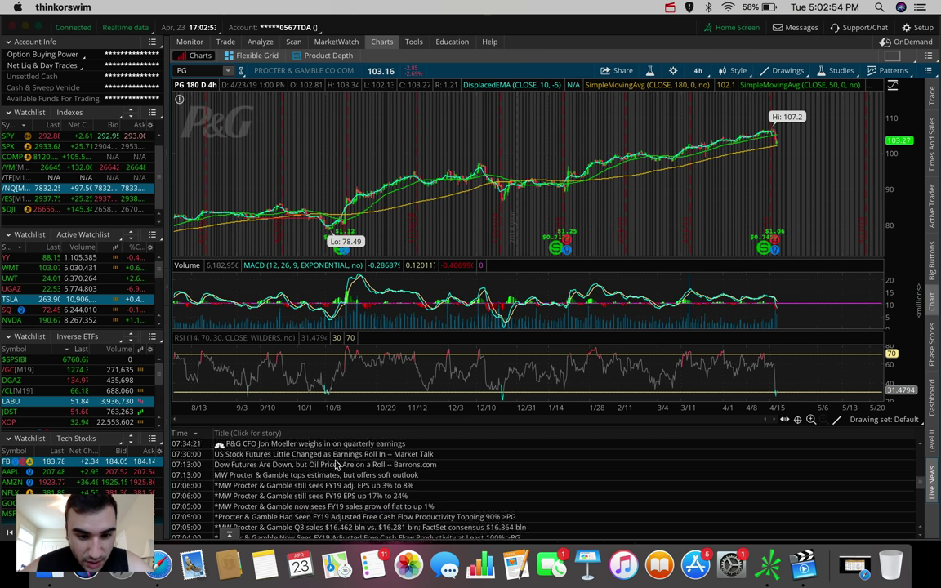
pyautogui.scroll(-2, 335, 464)
pyautogui.scroll(-2, 335, 464)
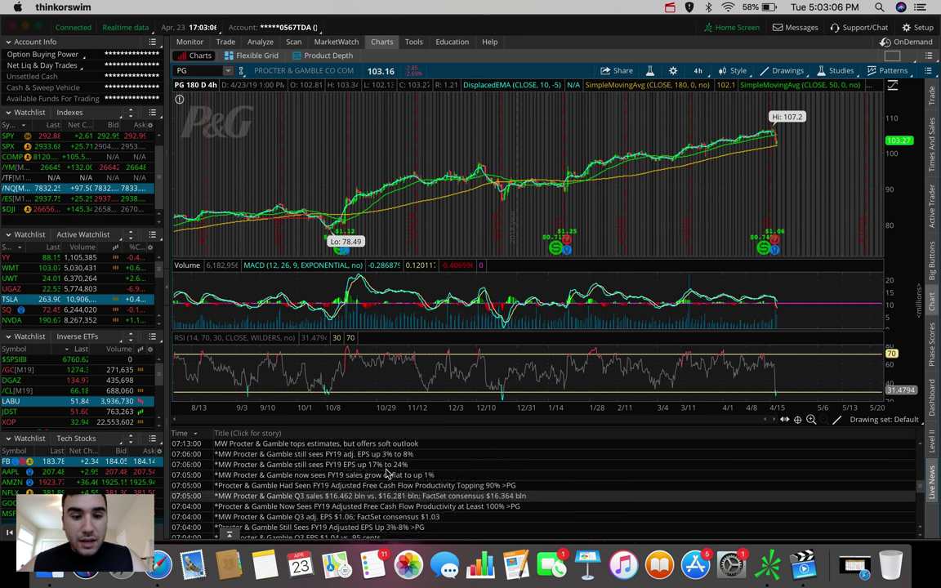
pyautogui.scroll(5, 388, 474)
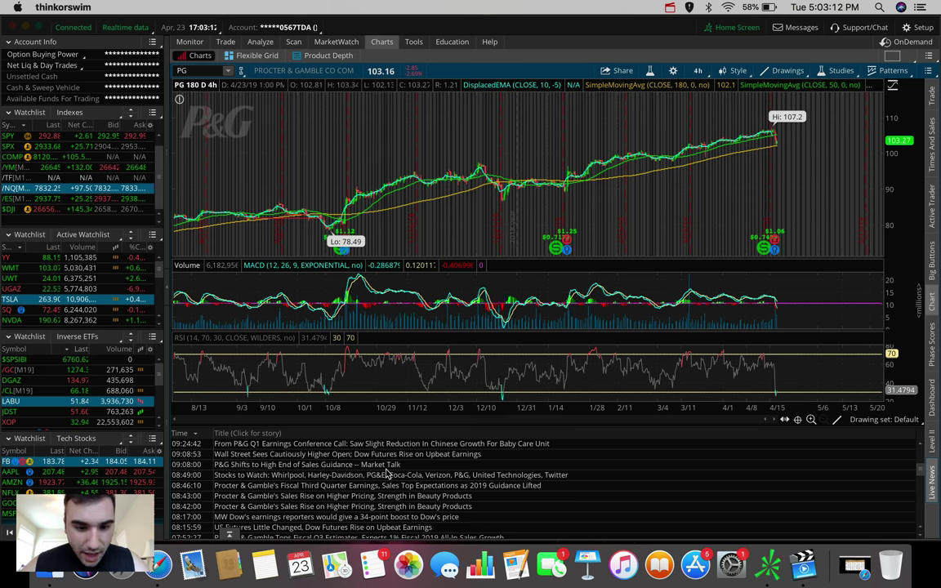
pyautogui.scroll(3, 389, 474)
pyautogui.scroll(2, 389, 474)
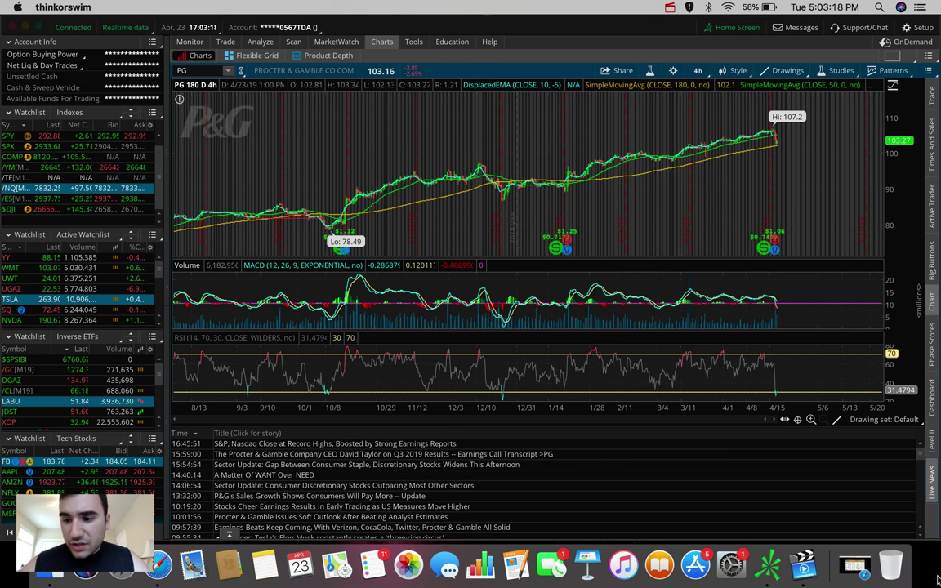
pyautogui.click(933, 484)
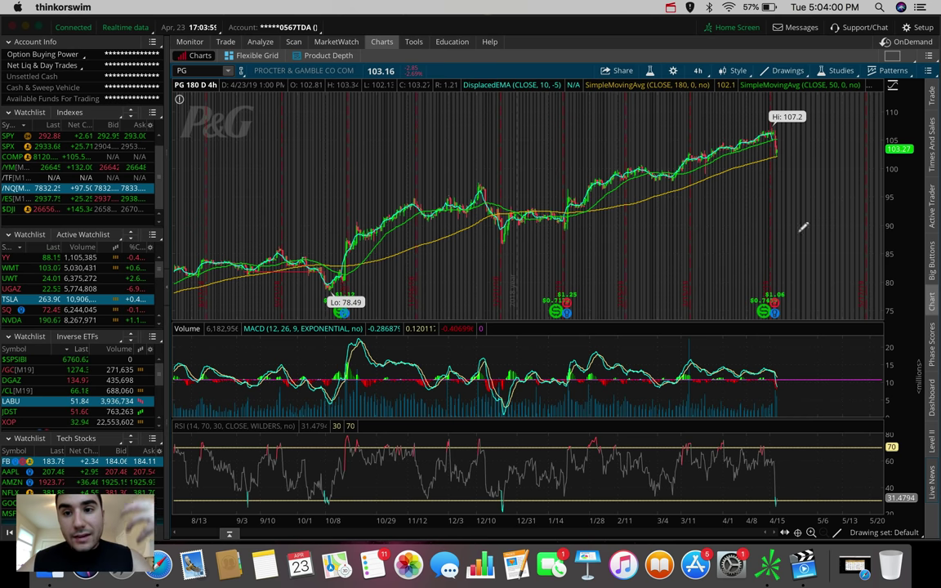
pyautogui.click(698, 71)
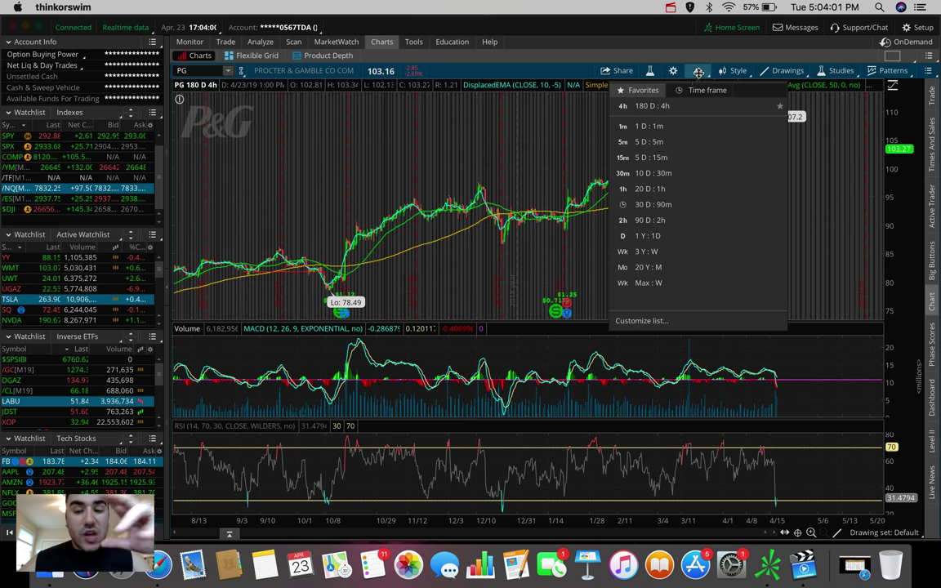
pyautogui.click(681, 127)
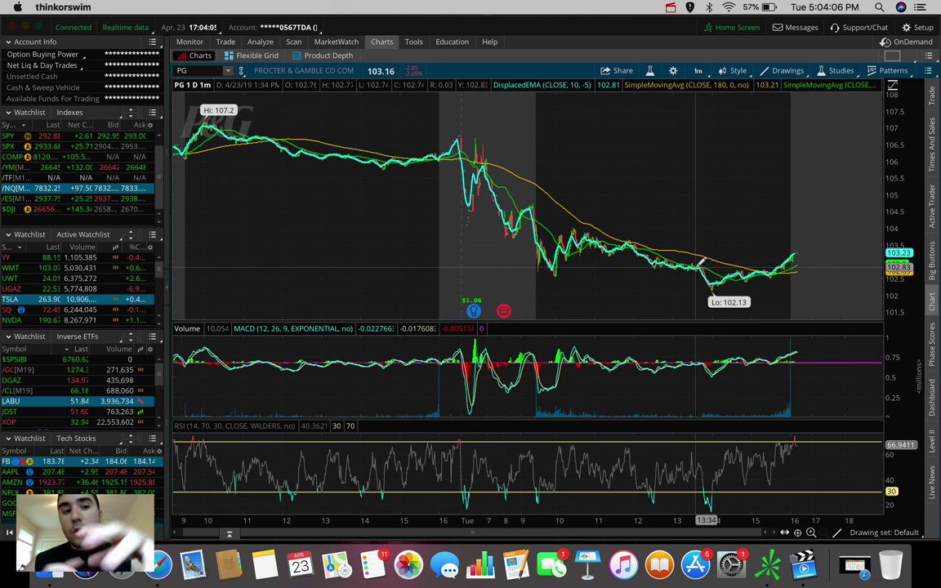
pyautogui.click(697, 70)
pyautogui.click(685, 220)
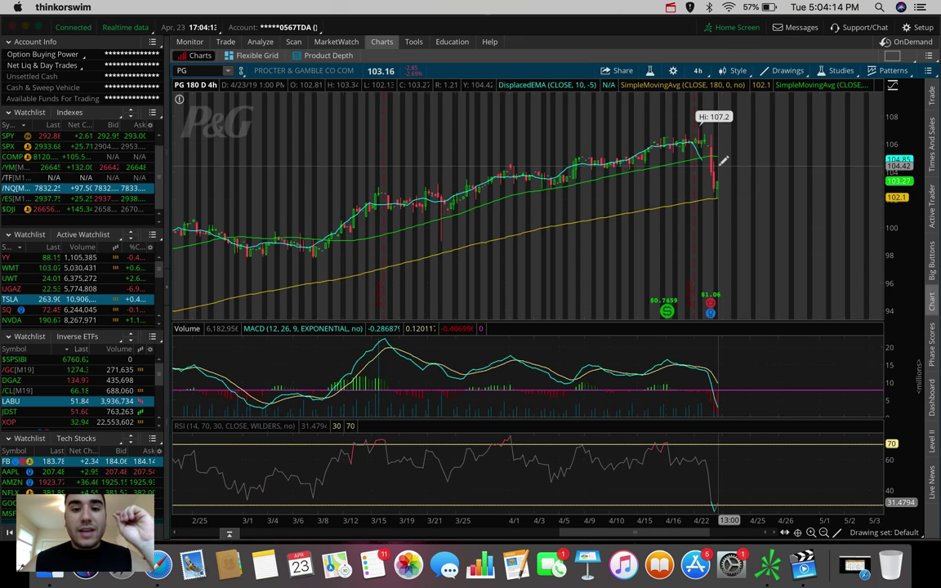
# Zoom PG out to 180 days and measure the 3.67-point, 3.46% drop to 103.16
pyautogui.scroll(-5, 764, 193)
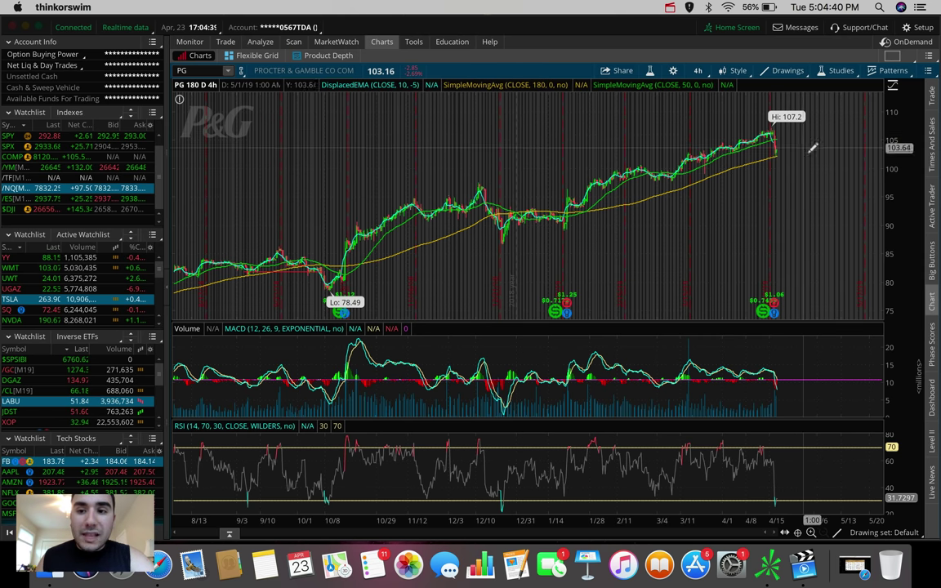
pyautogui.moveTo(808, 151); pyautogui.dragTo(812, 133)
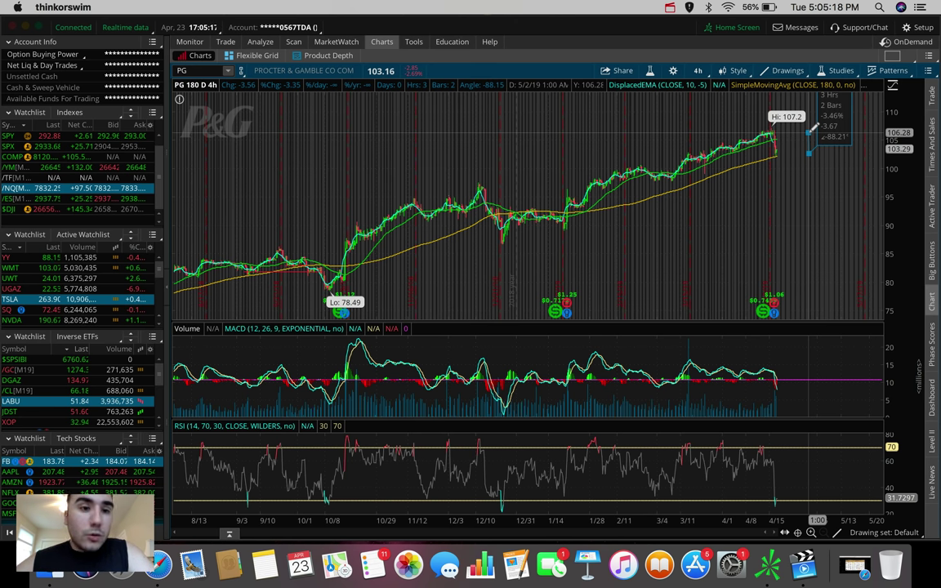
# Re-measure PG's last bar against the 107.2 high, then dismiss the measurement
pyautogui.moveTo(813, 126); pyautogui.dragTo(780, 130)
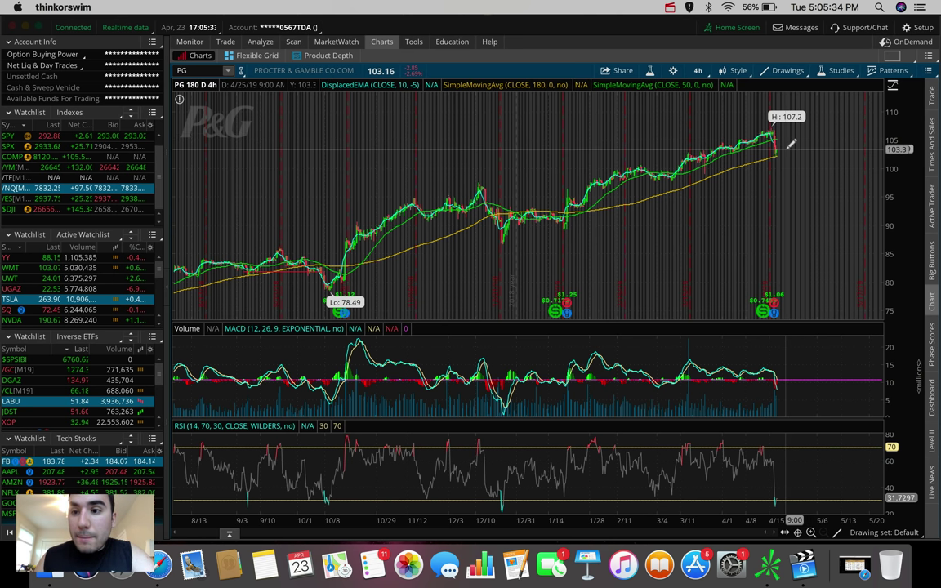
pyautogui.moveTo(786, 149); pyautogui.dragTo(786, 128)
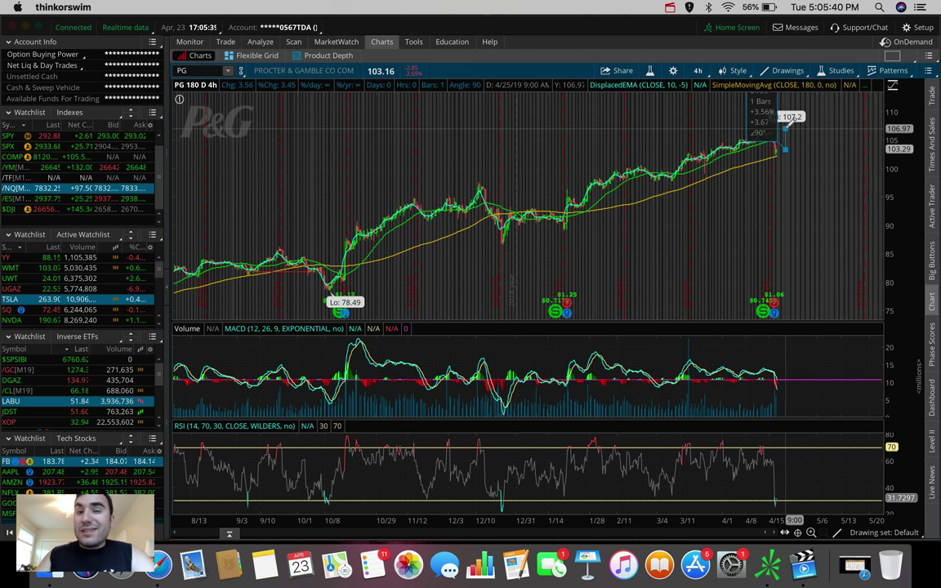
pyautogui.moveTo(785, 129)
pyautogui.mouseDown()
pyautogui.moveTo(782, 120)
pyautogui.moveTo(789, 147)
pyautogui.mouseUp()
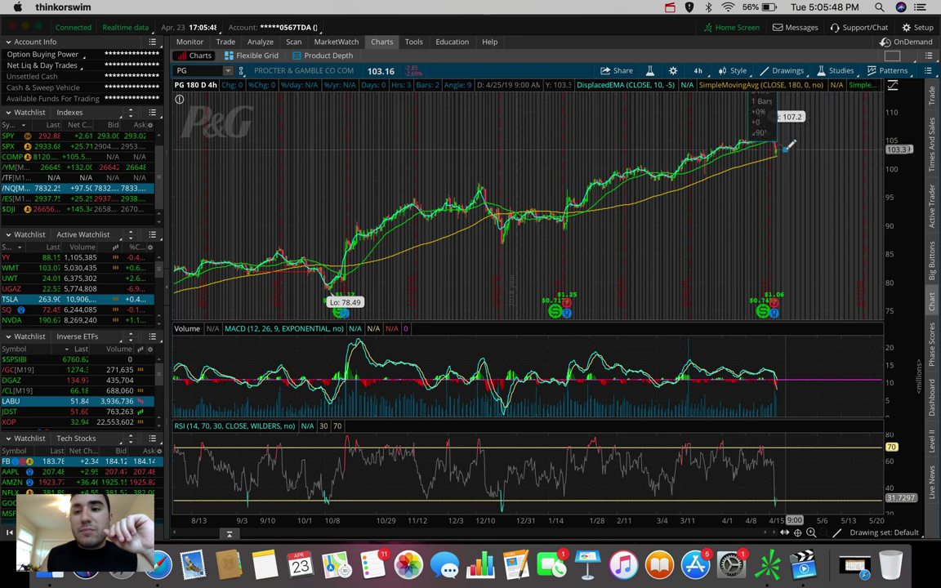
pyautogui.click(790, 145)
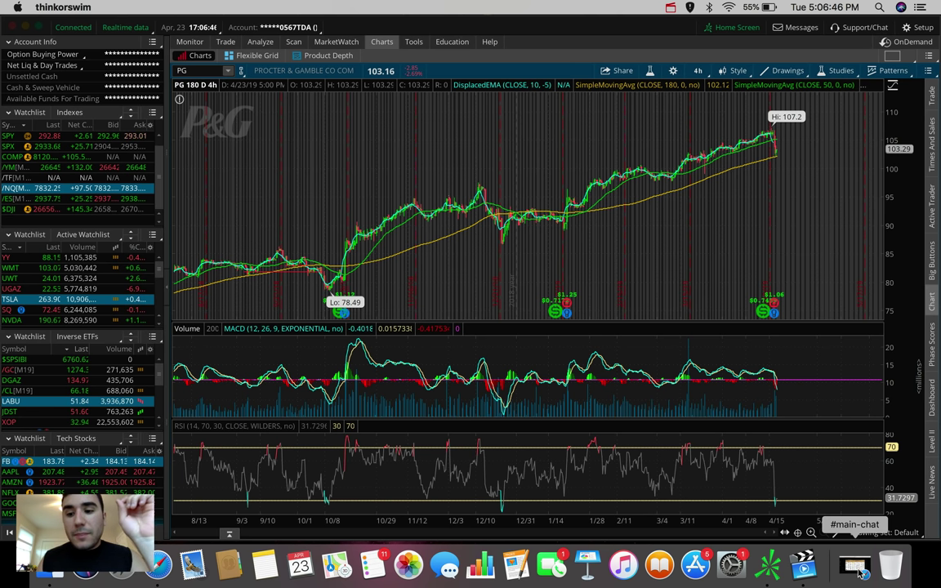
# Restore the minimized Safari #main-chat window with the April 22, 2019 earnings calendar
pyautogui.click(857, 571)
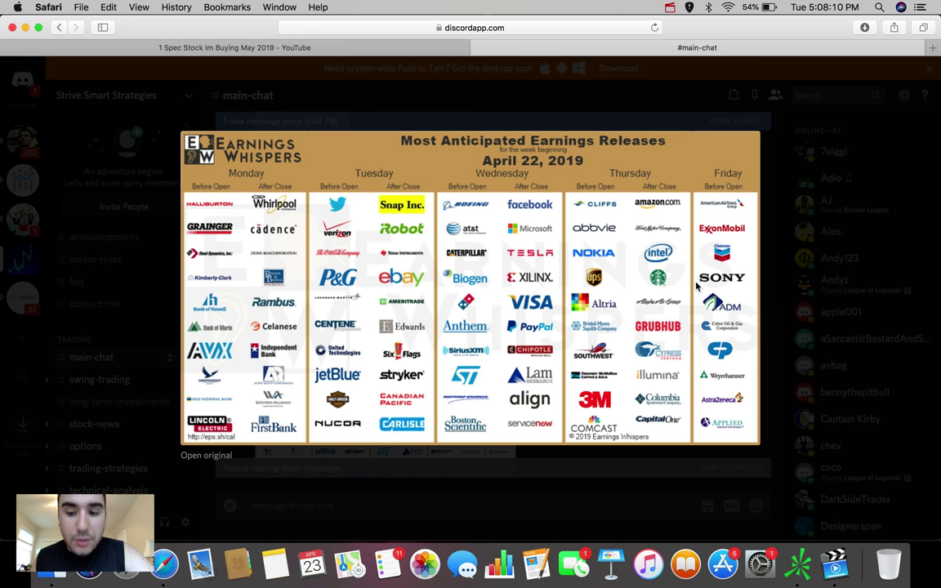
# Bring thinkorswim back to the front and chart FB from the Tech Stocks watchlist
pyautogui.click(803, 577)
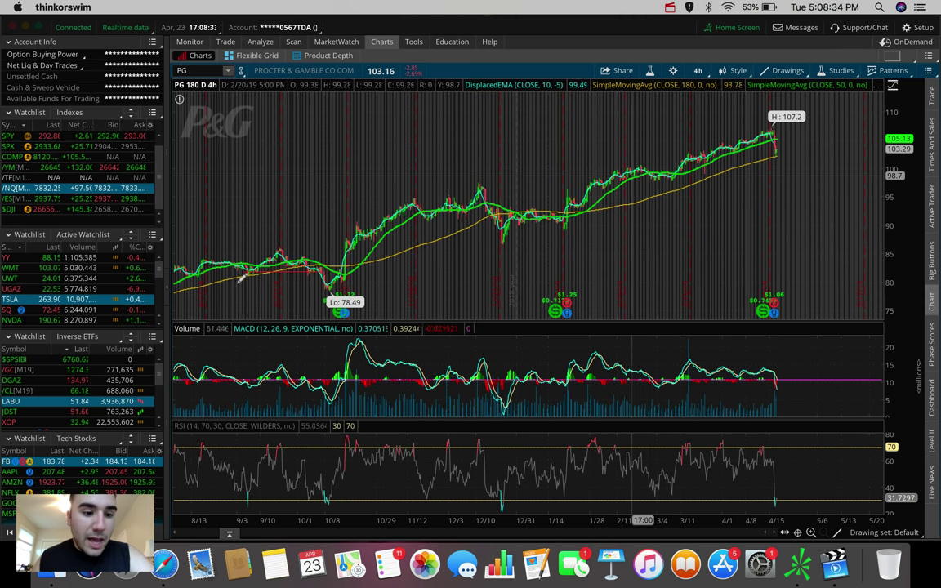
pyautogui.click(6, 462)
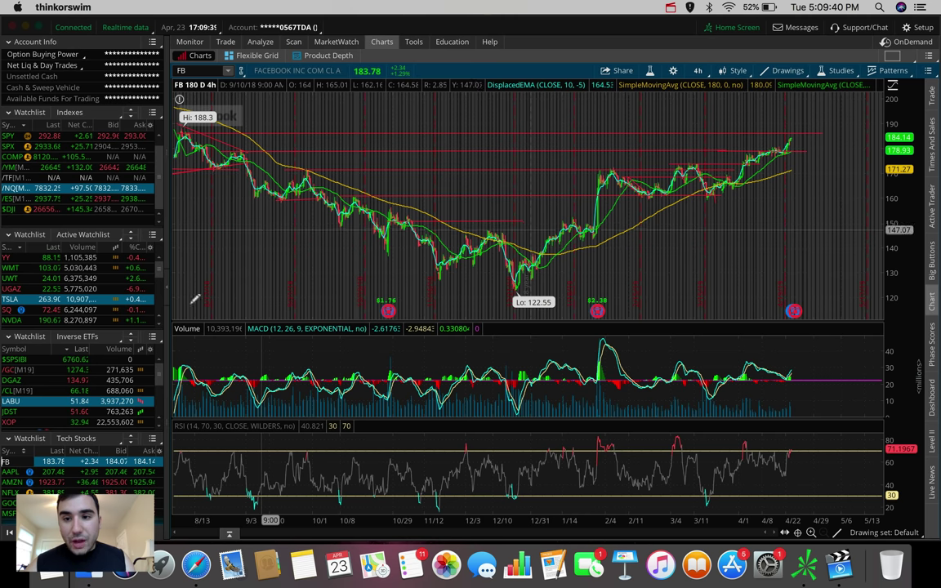
pyautogui.click(186, 70)
pyautogui.write('R')
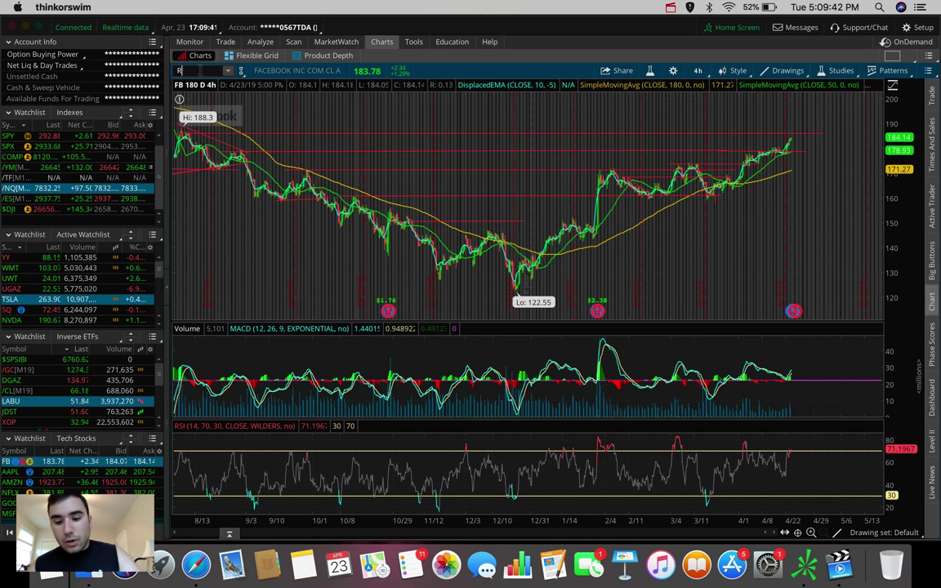
pyautogui.write('OKU')
pyautogui.press('Return')
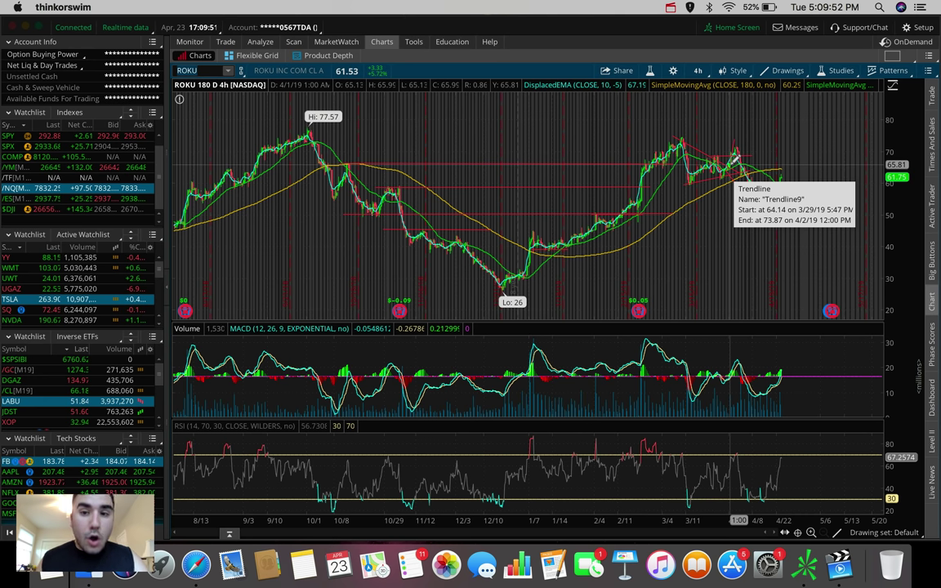
pyautogui.click(698, 71)
pyautogui.click(700, 188)
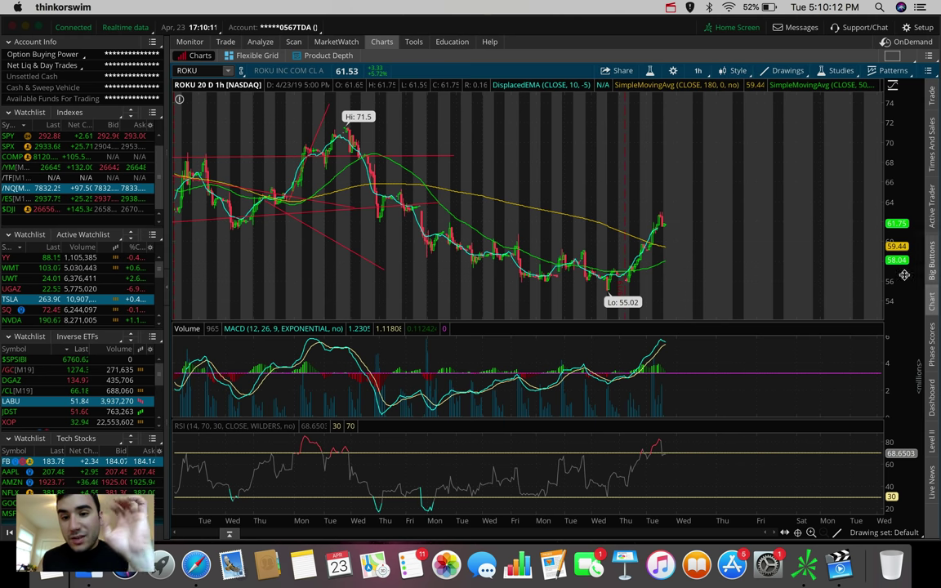
# Put the ROKU chart on the 180-day 4h time frame from Favorites
pyautogui.click(698, 65)
pyautogui.click(669, 216)
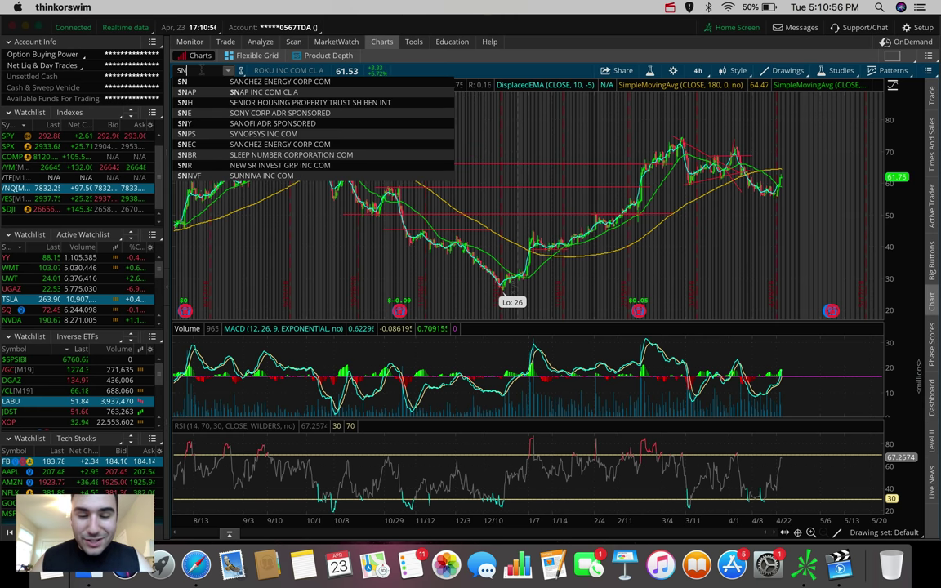
# Load the SNAP chart and show Snap's earnings headlines in the Live News panel
pyautogui.write('AP')
pyautogui.press('Return')
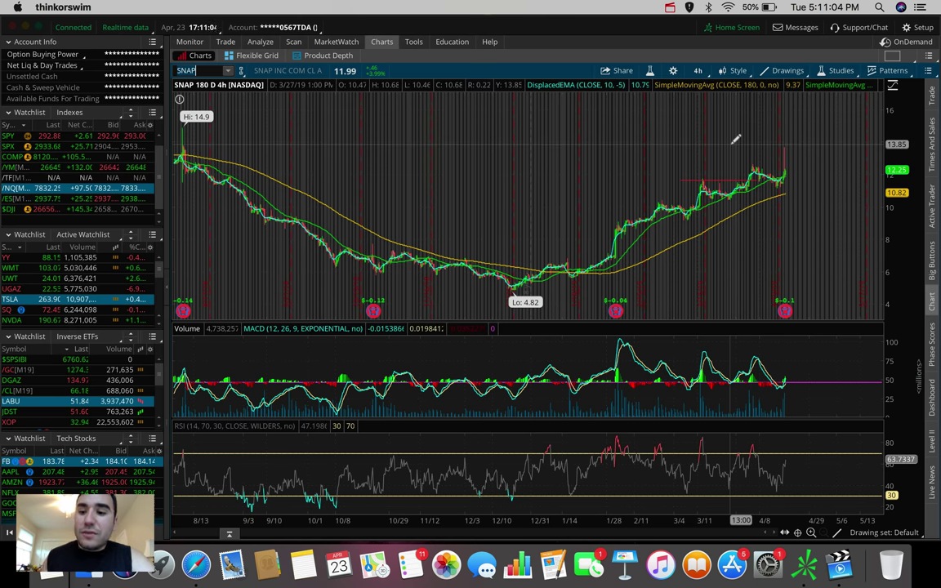
pyautogui.click(932, 483)
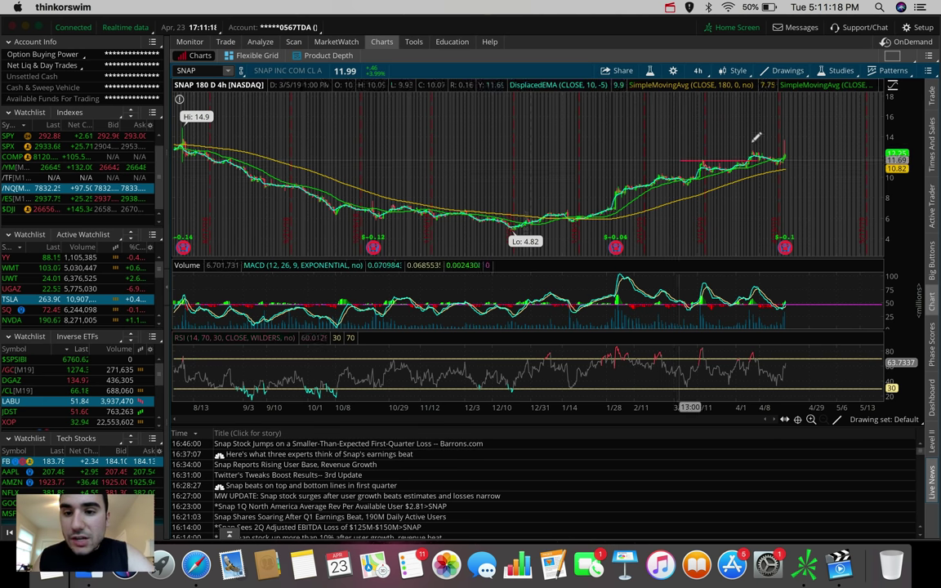
# Collapse the Live News headlines and bring up the SNAP chart's time frame choices
pyautogui.click(934, 485)
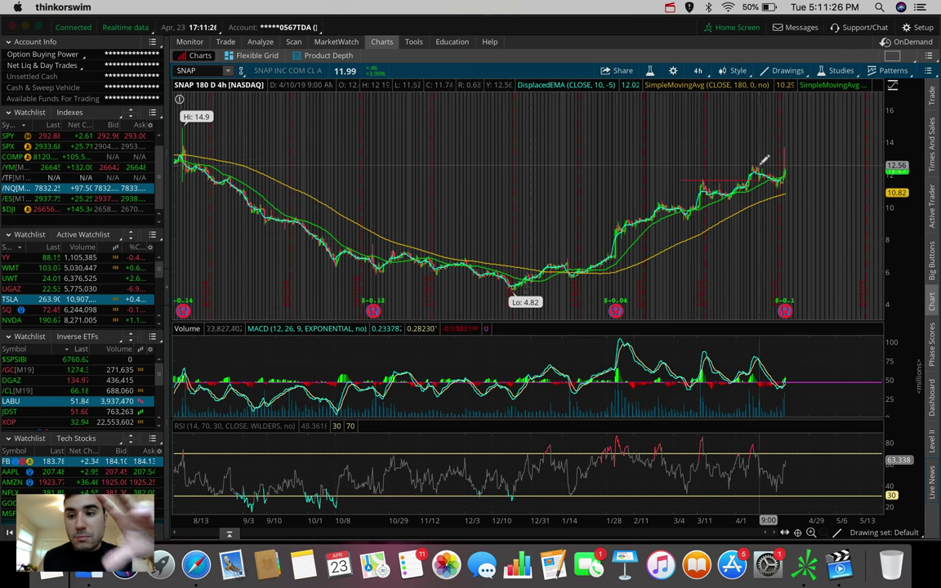
pyautogui.click(700, 70)
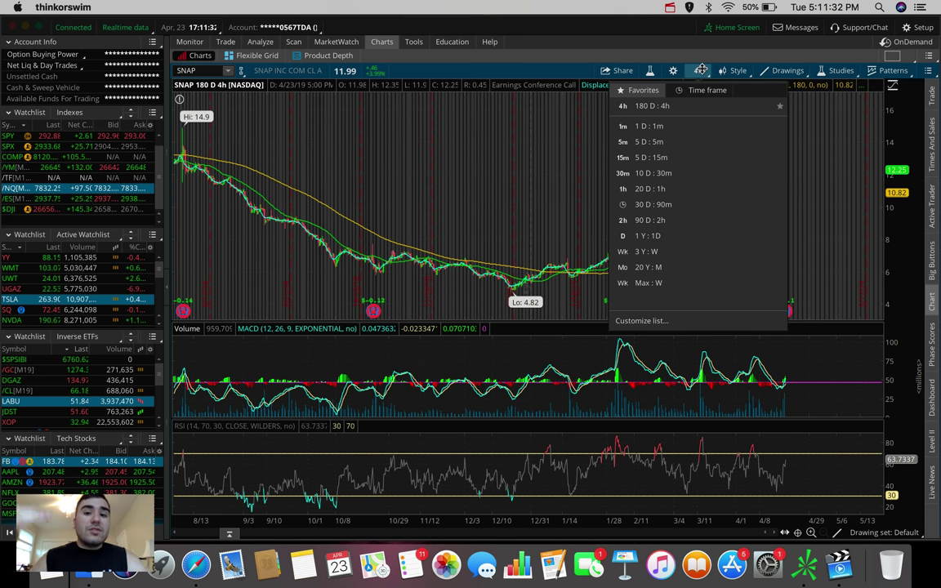
# Switch SNAP to 20 D : 1h bars, then to 1 D : 1m bars
pyautogui.click(663, 189)
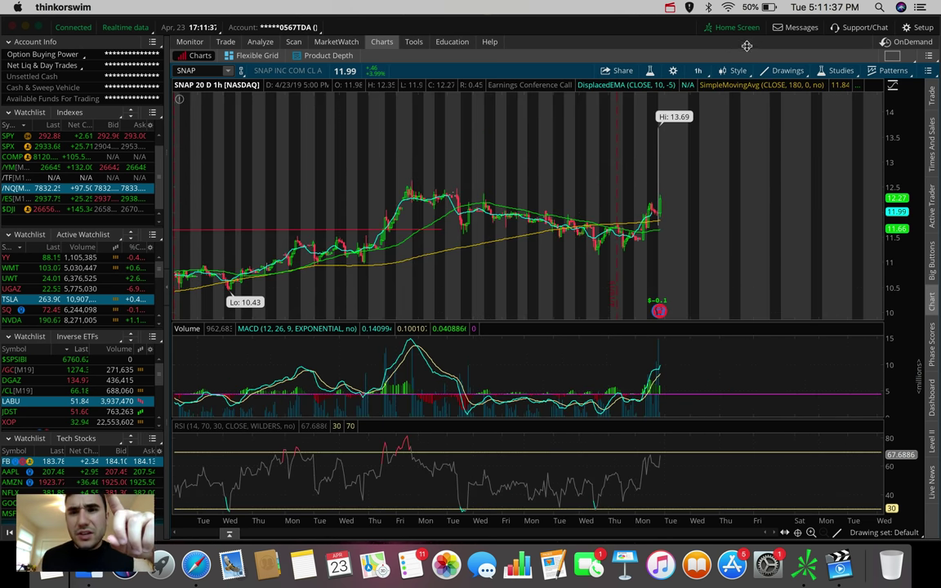
pyautogui.click(698, 70)
pyautogui.click(685, 125)
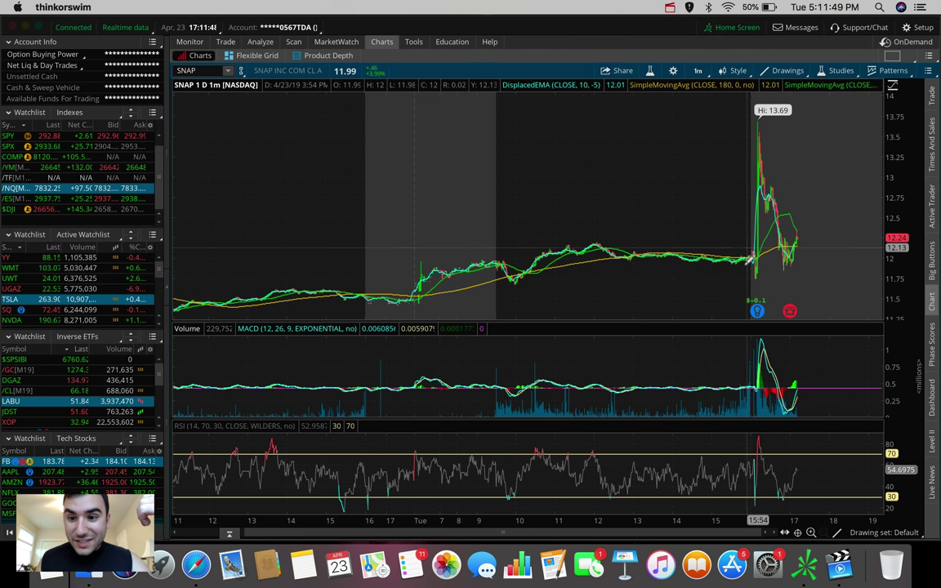
# Measure SNAP's drop from its 13.69 high, then restore the 180 D : 4h chart
pyautogui.moveTo(748, 266); pyautogui.dragTo(745, 116)
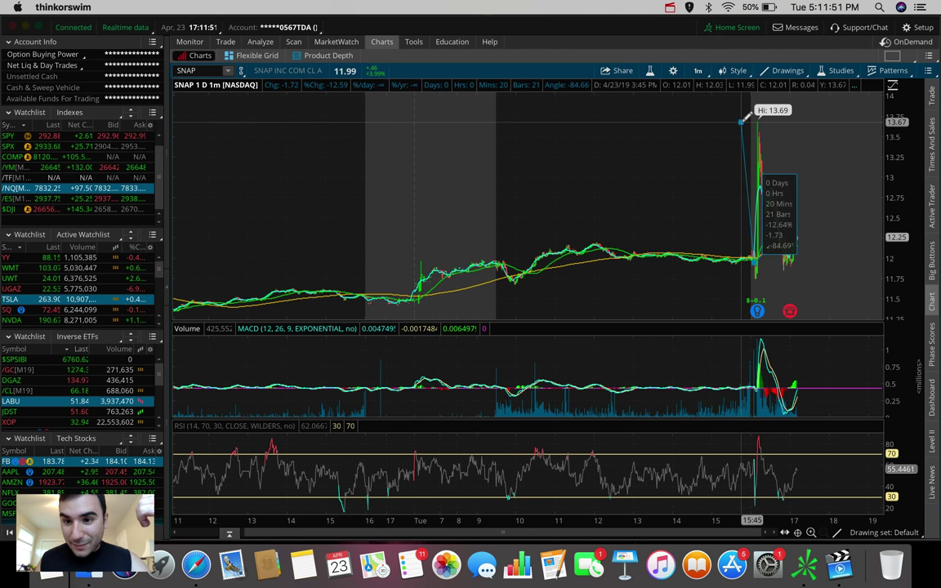
pyautogui.moveTo(745, 115)
pyautogui.mouseDown()
pyautogui.moveTo(758, 258)
pyautogui.moveTo(767, 131)
pyautogui.mouseUp()
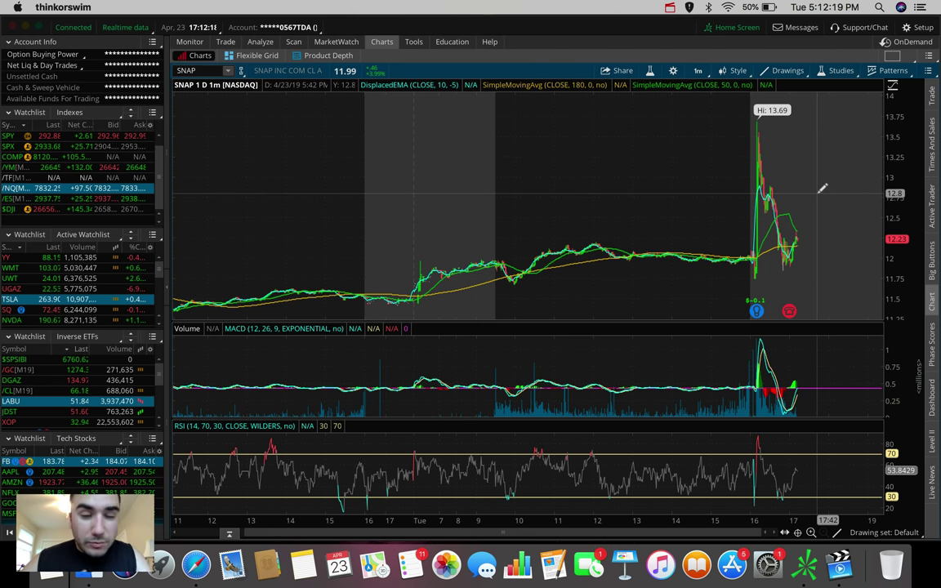
pyautogui.click(697, 71)
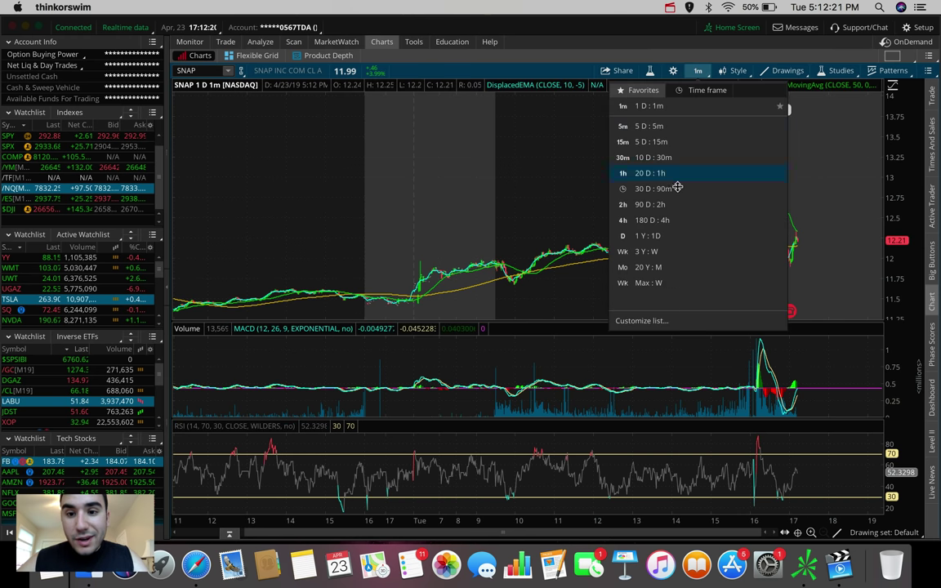
pyautogui.click(668, 220)
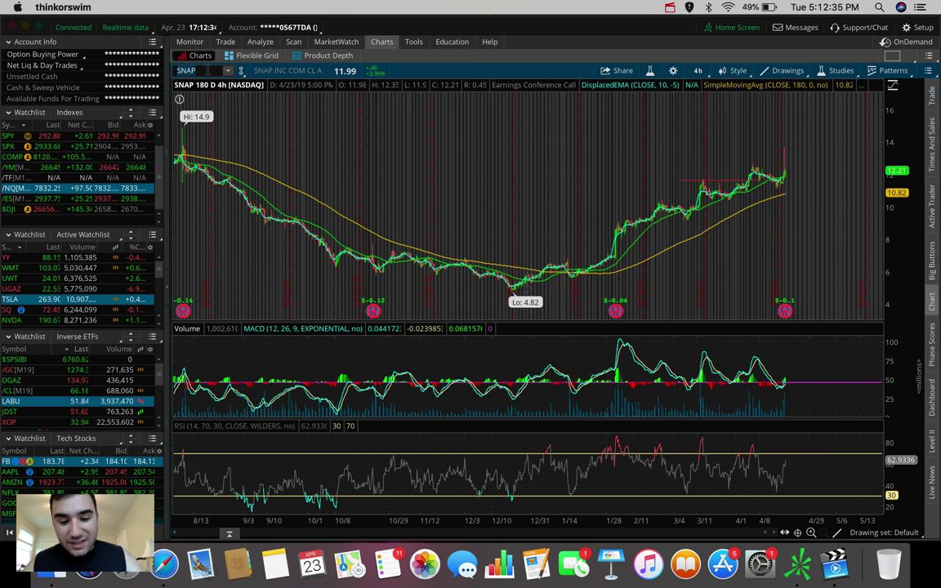
# Load TSLA and display its latest day as 1 D : 1m bars
pyautogui.write('TSLA')
pyautogui.press('Return')
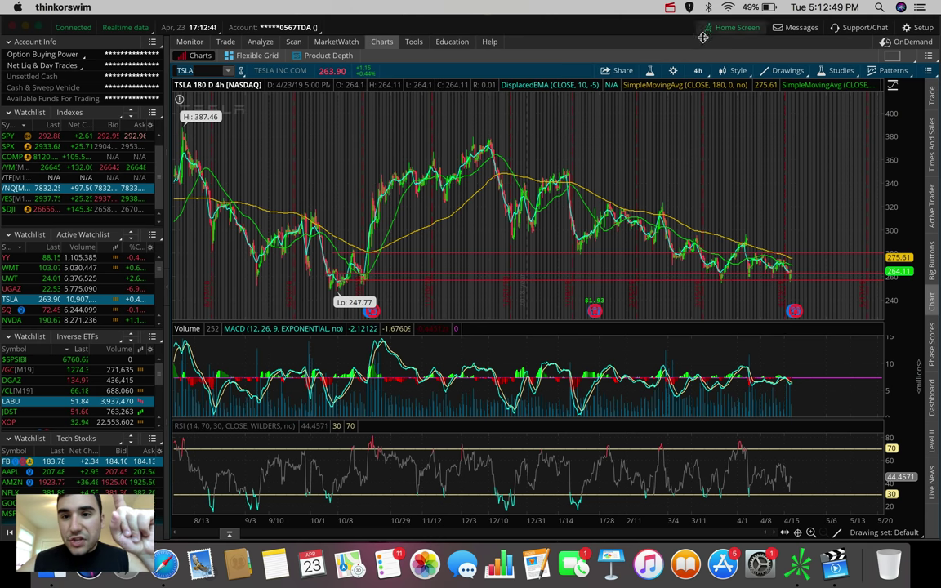
pyautogui.click(699, 68)
pyautogui.click(678, 126)
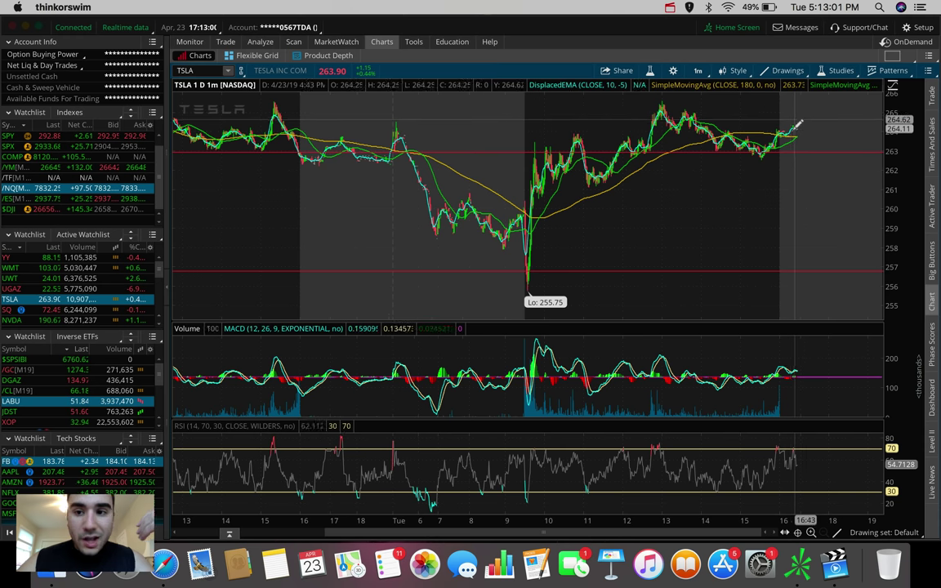
# Set TSLA back to 180 D : 4h, glance at Discord's earnings calendar, and return
pyautogui.click(697, 70)
pyautogui.click(693, 221)
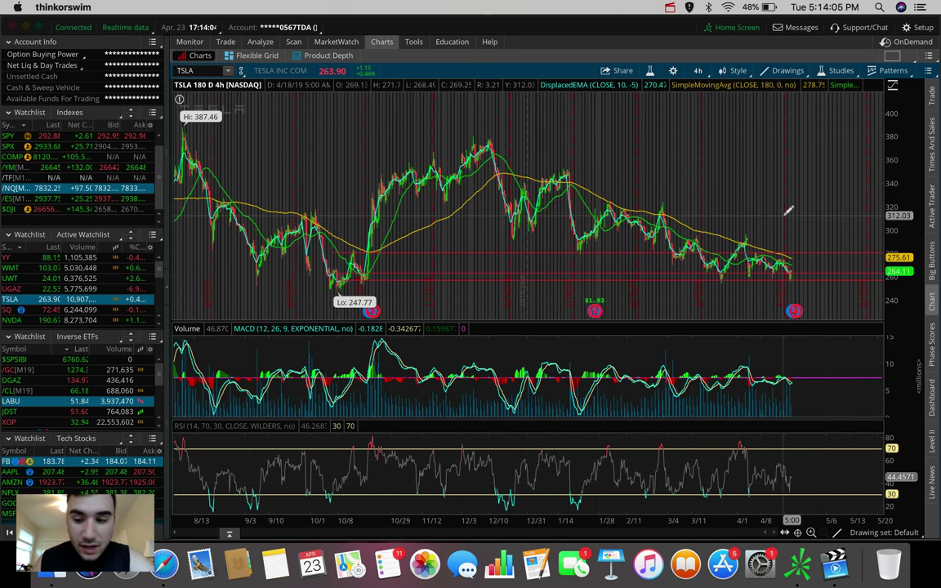
pyautogui.click(164, 564)
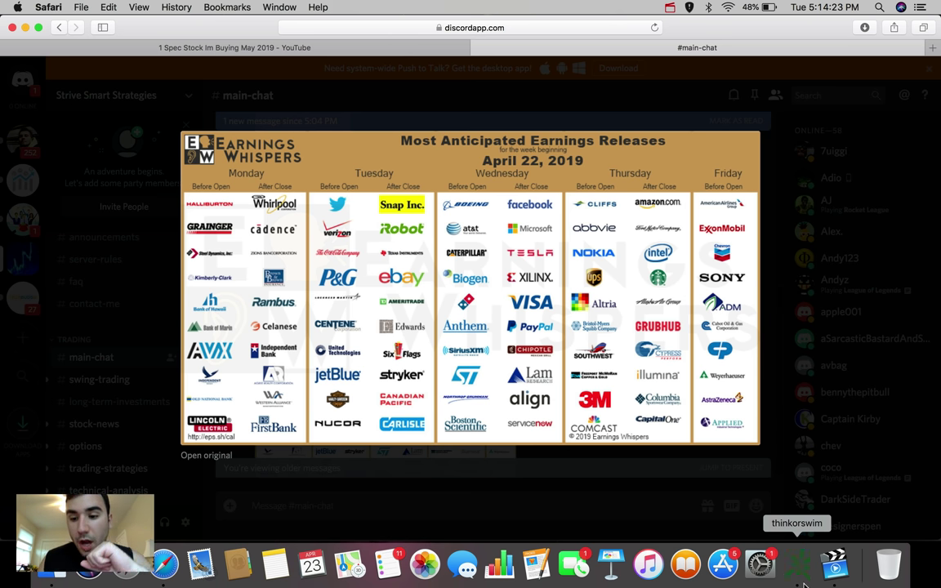
pyautogui.click(804, 582)
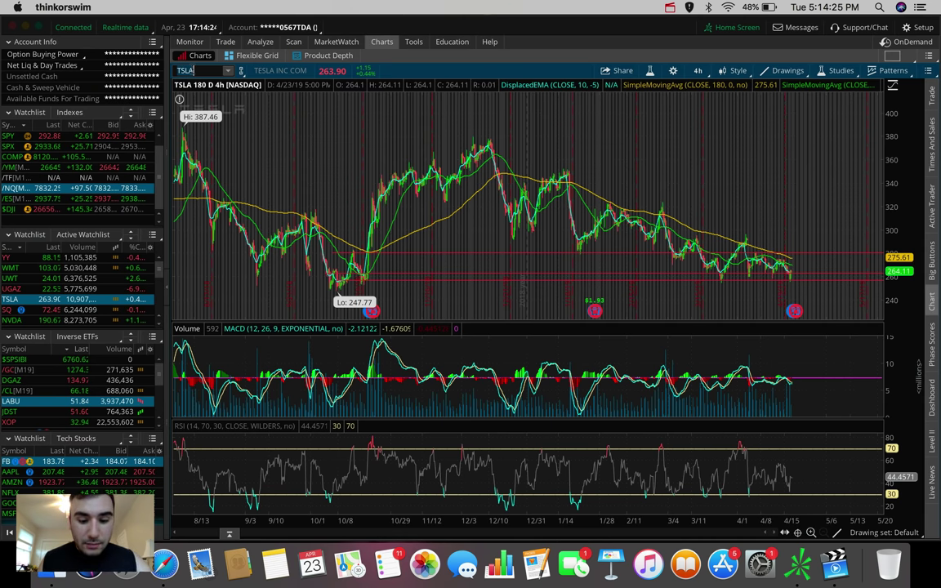
# Load the Visa (V) symbol on the 180-day 4-hour chart
pyautogui.write('V')
pyautogui.press('Return')
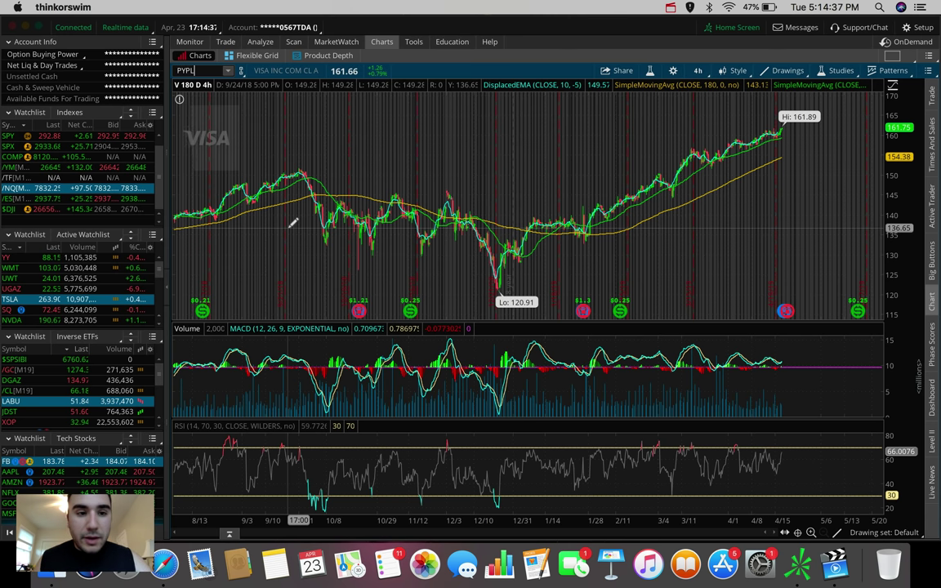
# Load PayPal (PYPL) on the chart, then cancel a new symbol entry
pyautogui.press('Return')
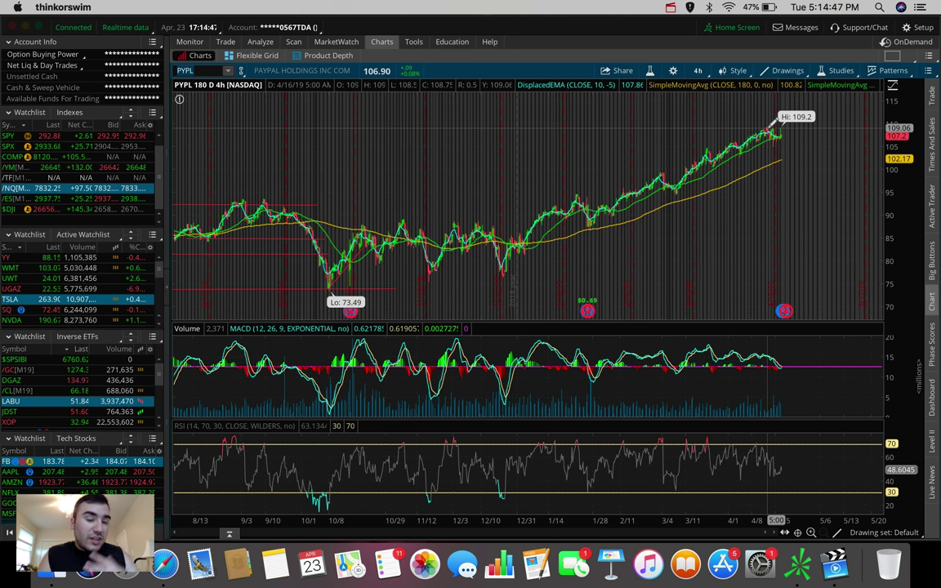
pyautogui.click(192, 70)
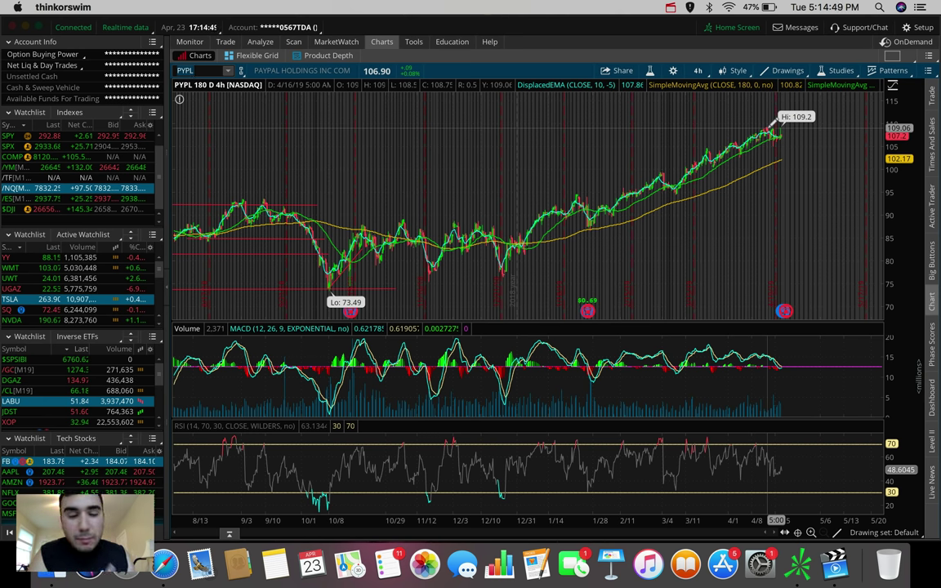
pyautogui.press('Escape')
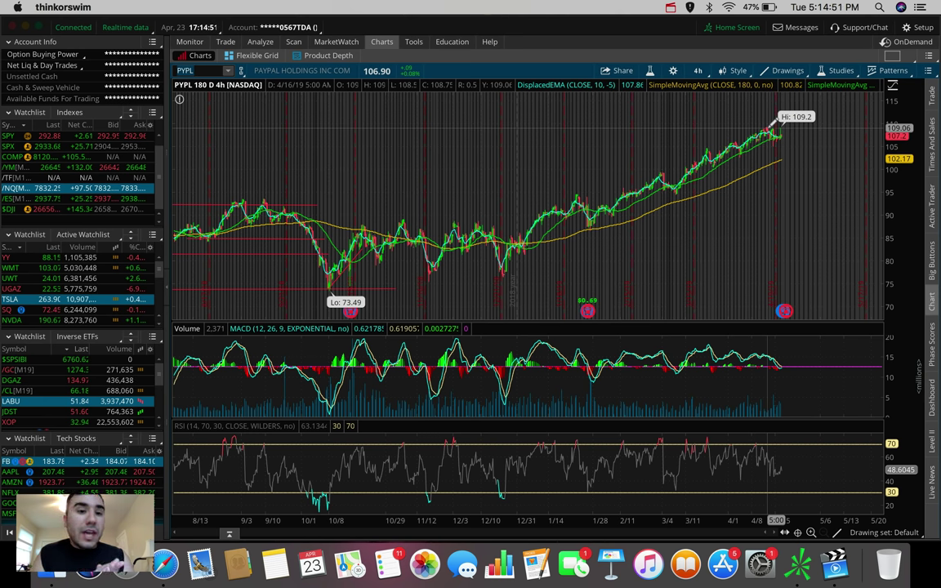